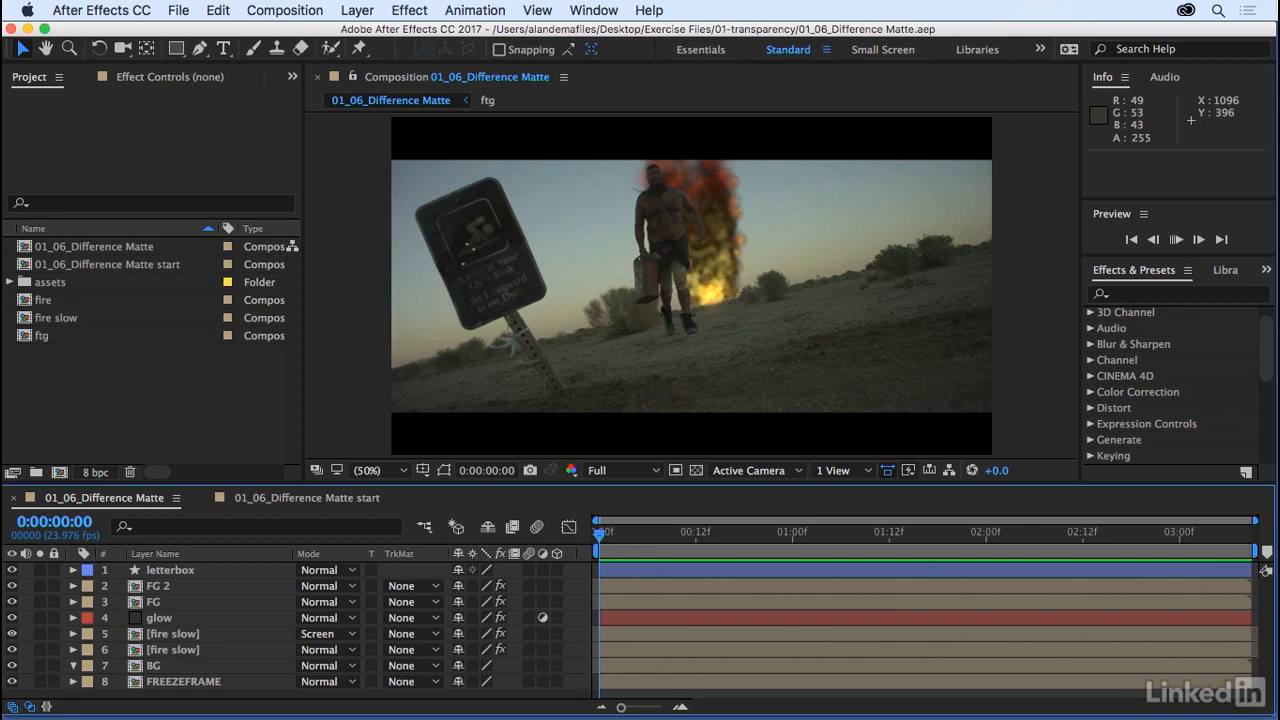
Step: Play through the finished 01_06_Difference Matte composition and inspect the FG and FG 2 layers in isolation against the transparency grid
key(space)
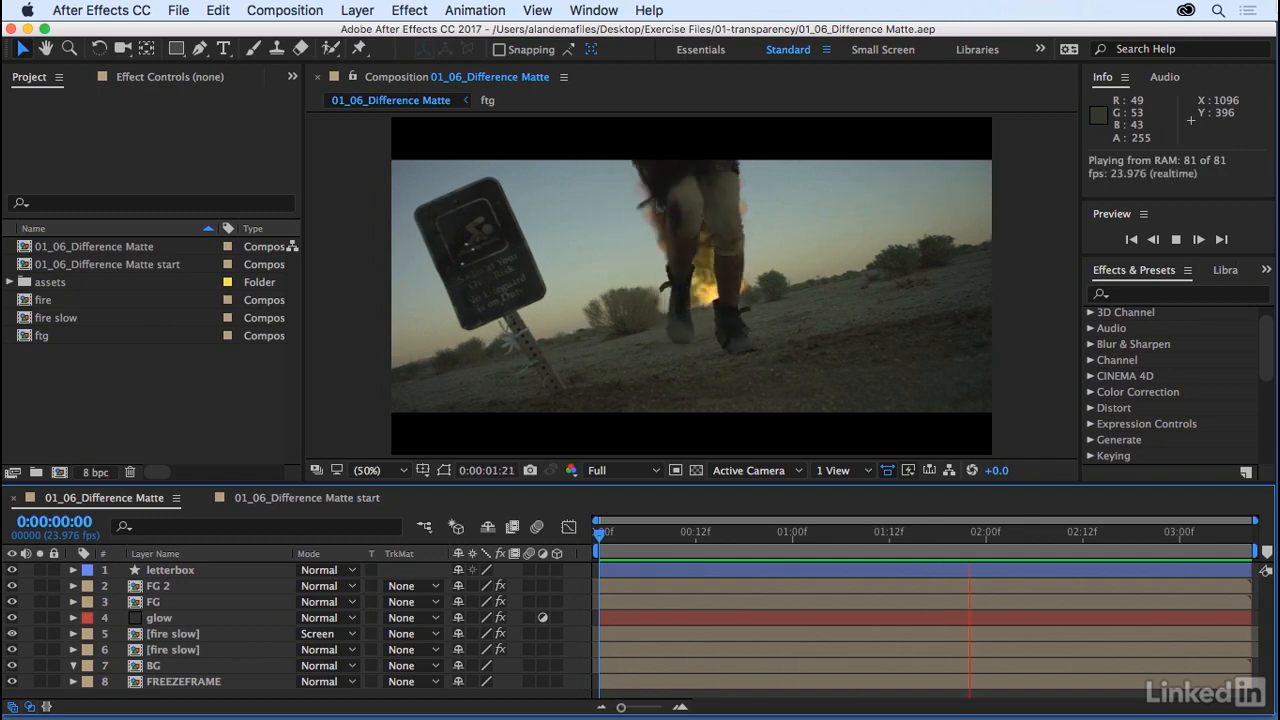
drag(766, 532, 853, 545)
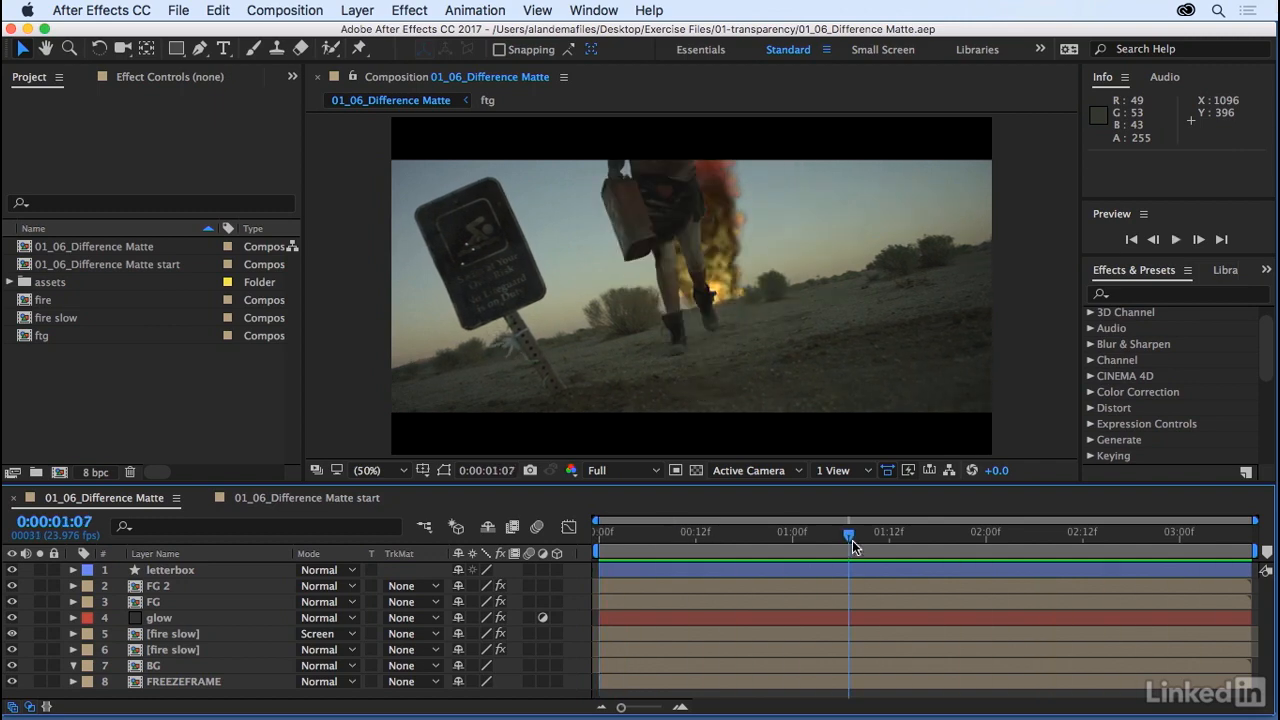
drag(40, 585, 40, 601)
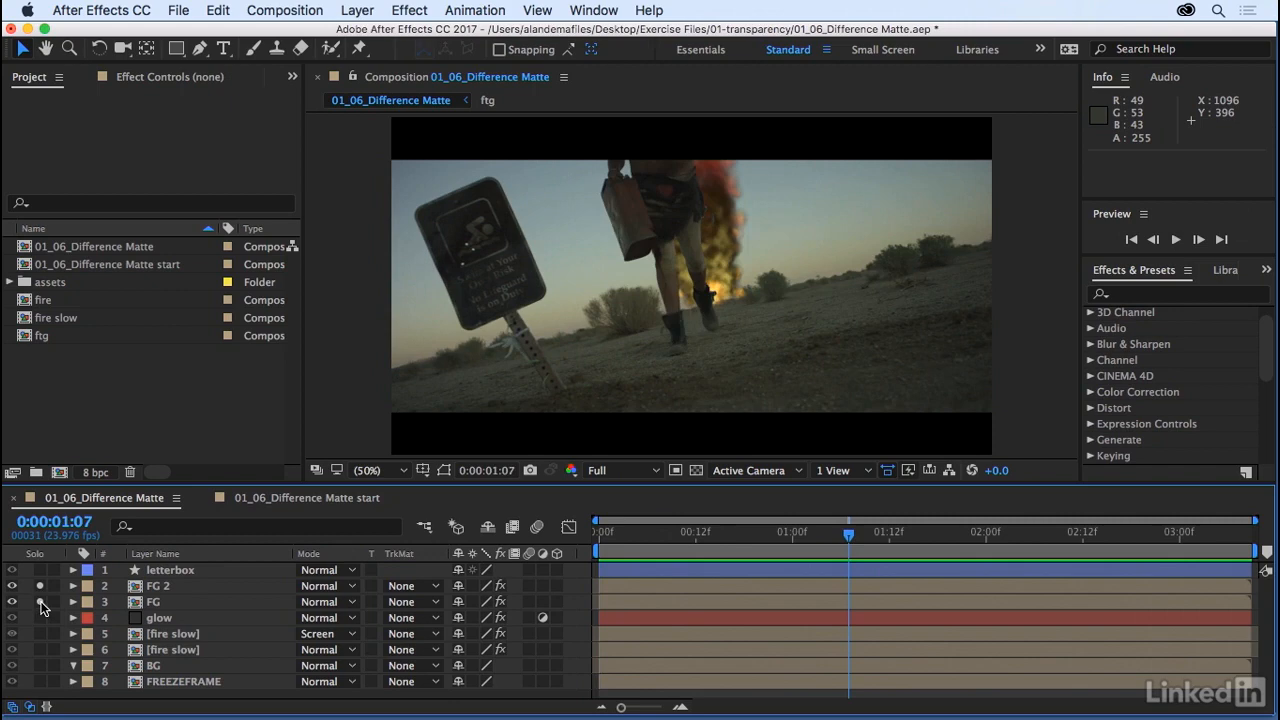
click(697, 471)
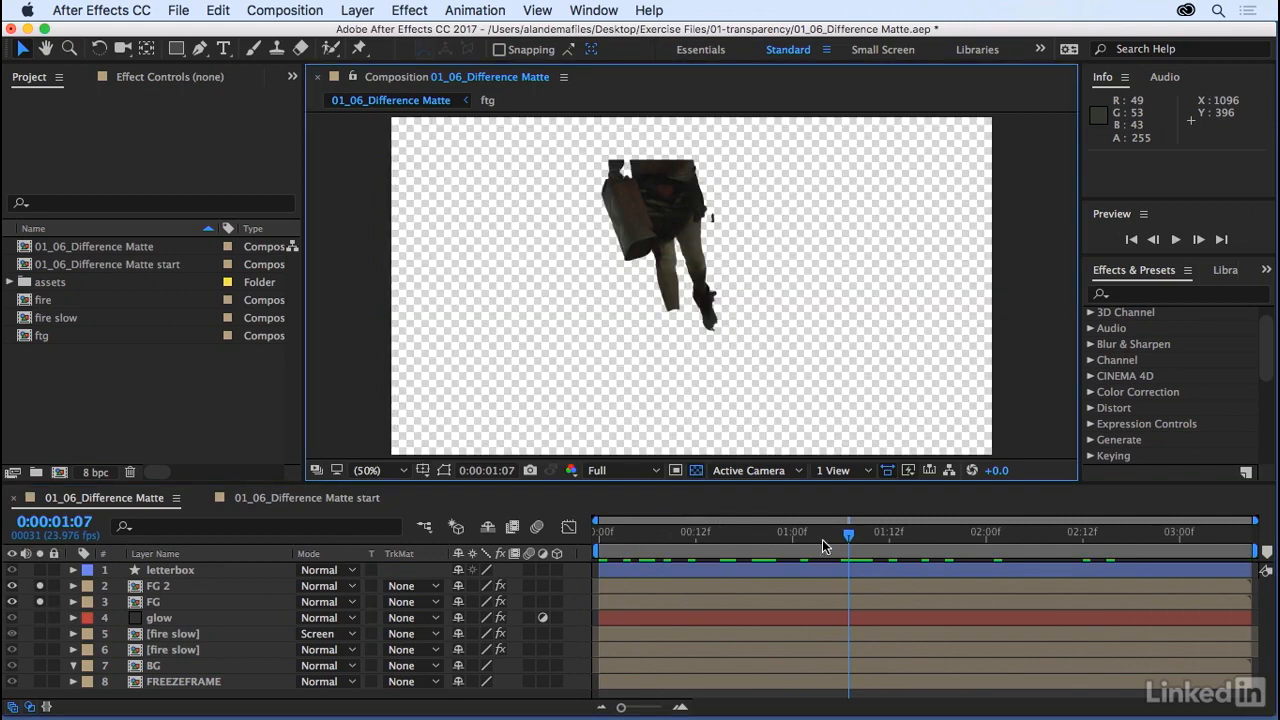
key(space)
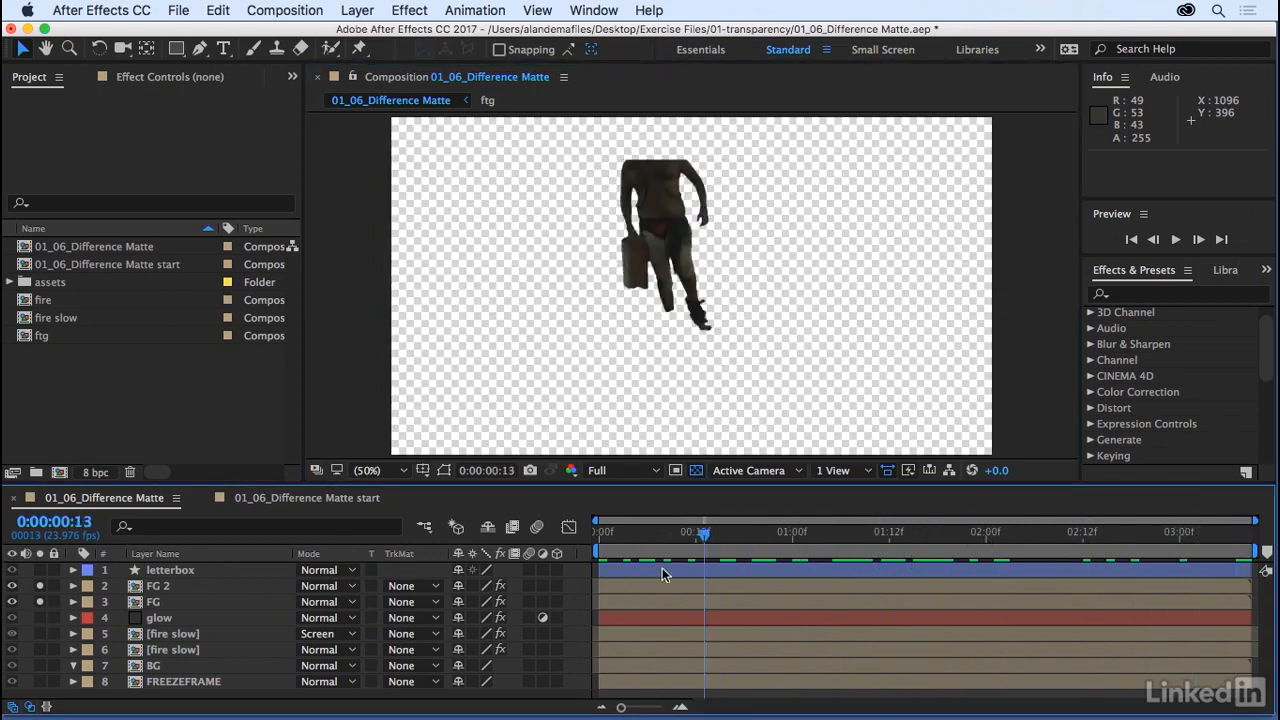
drag(40, 590, 54, 614)
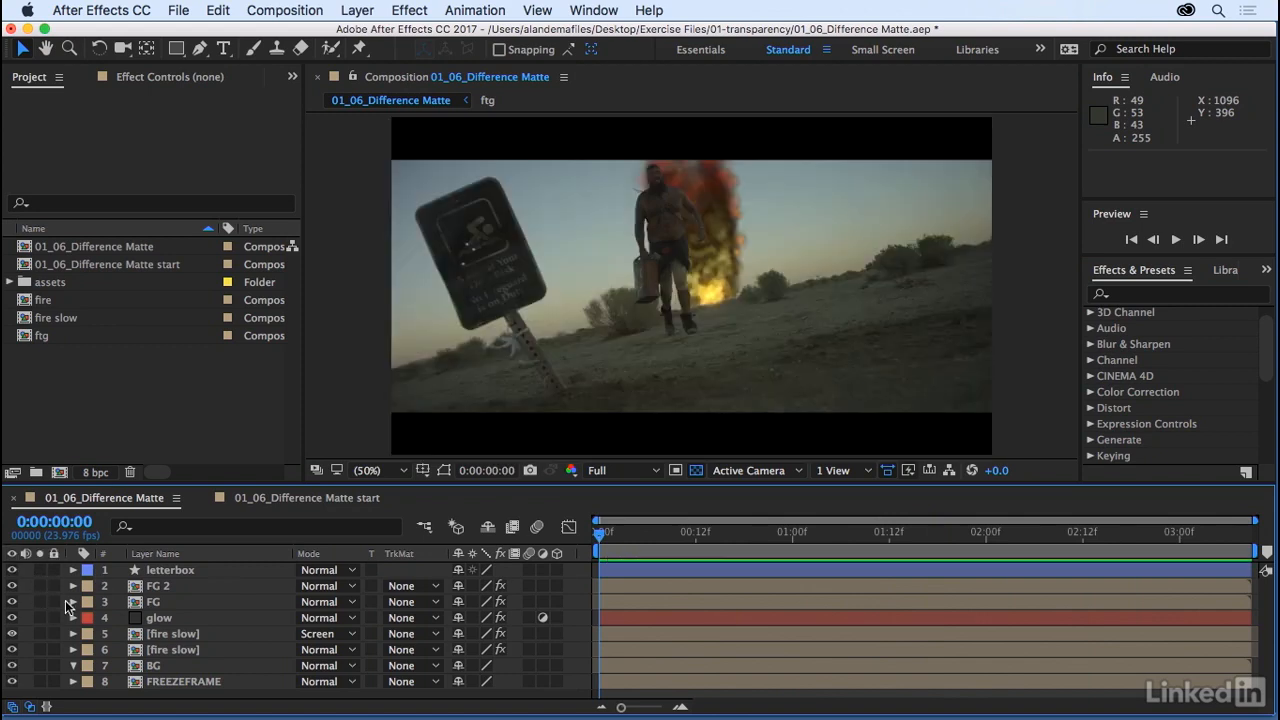
Step: Open the 01_06_Difference Matte start composition and review the BG layer soloed, first alone and then with the fire and glow layers
click(374, 500)
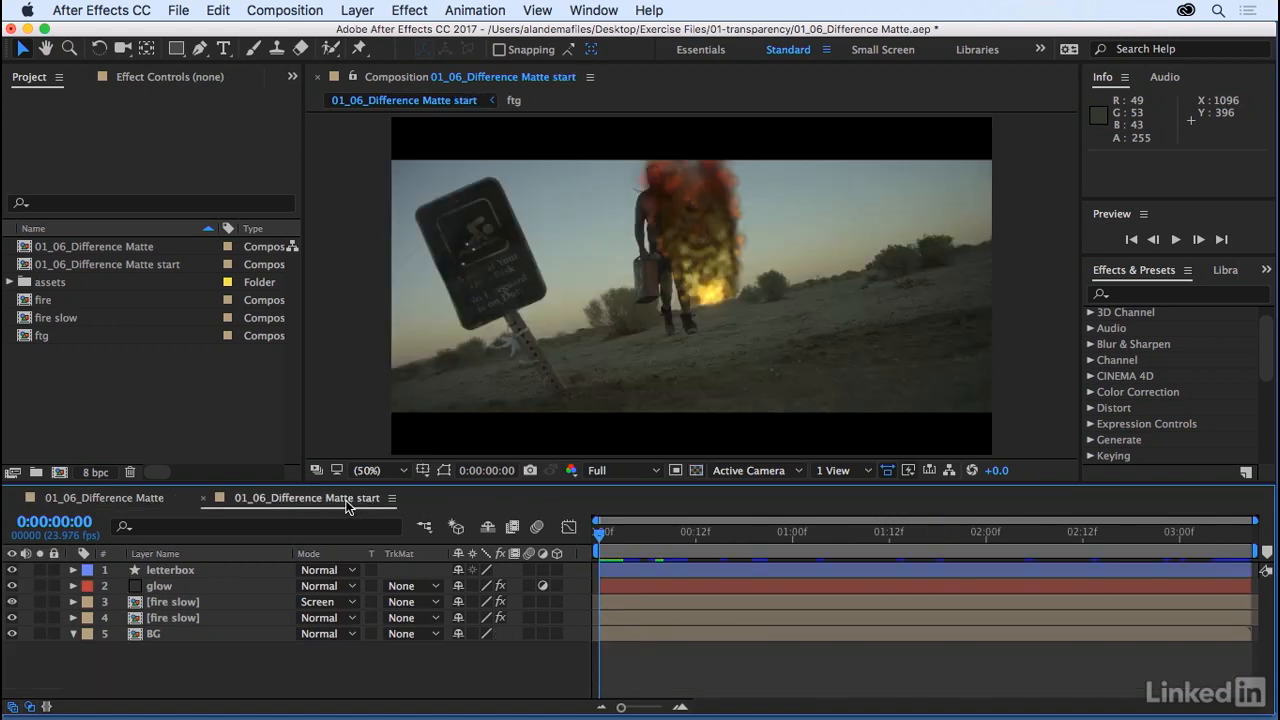
click(70, 634)
click(40, 634)
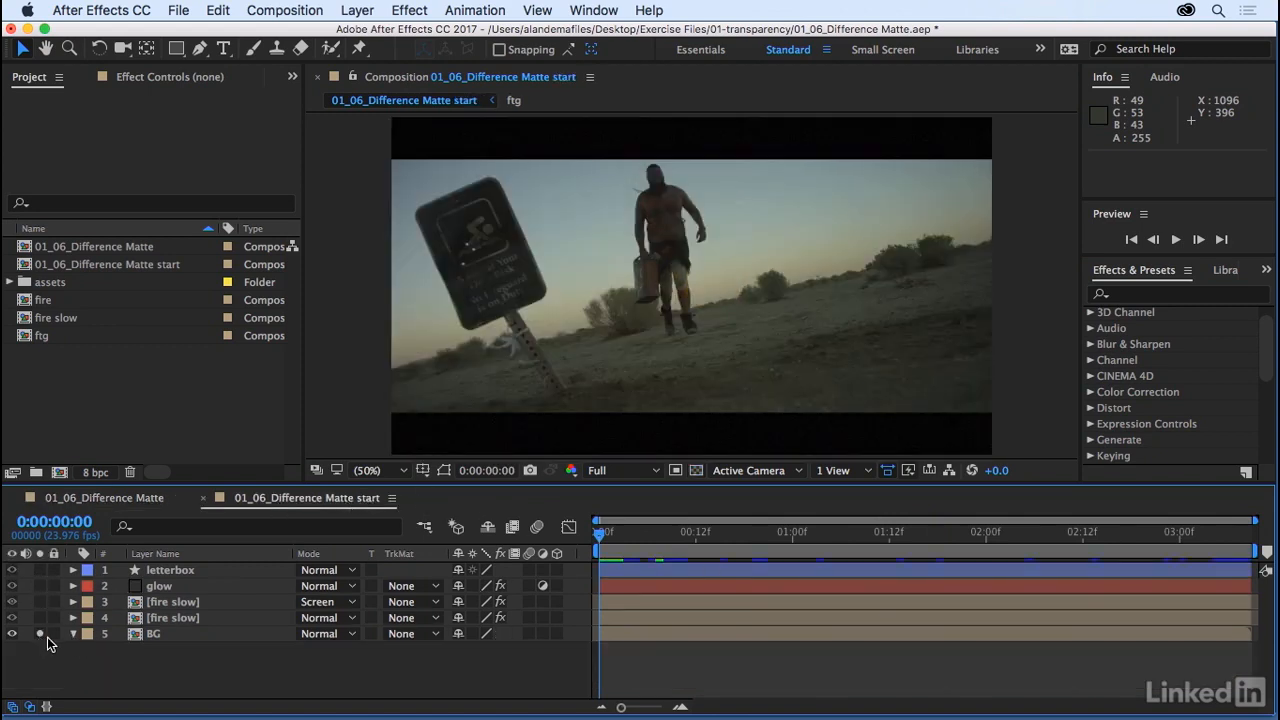
drag(605, 531, 260, 579)
click(40, 600)
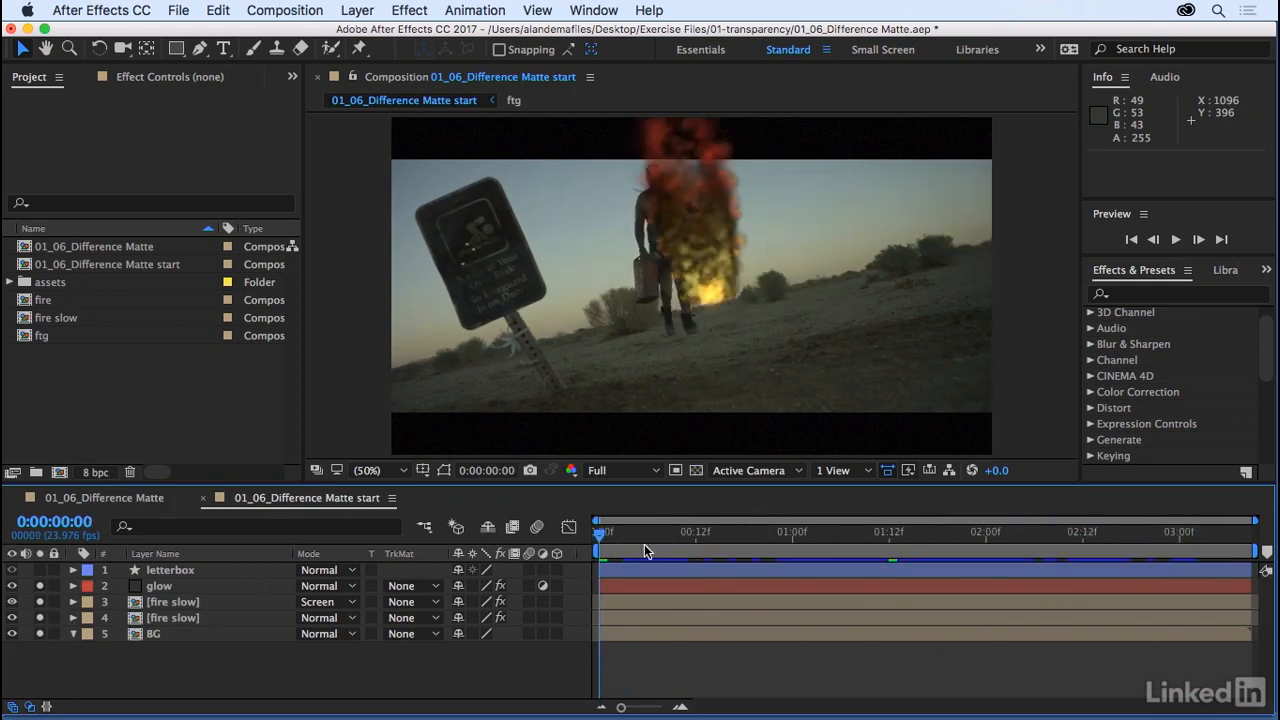
drag(650, 531, 815, 548)
Step: Duplicate the BG layer and rename the copy FG
click(138, 636)
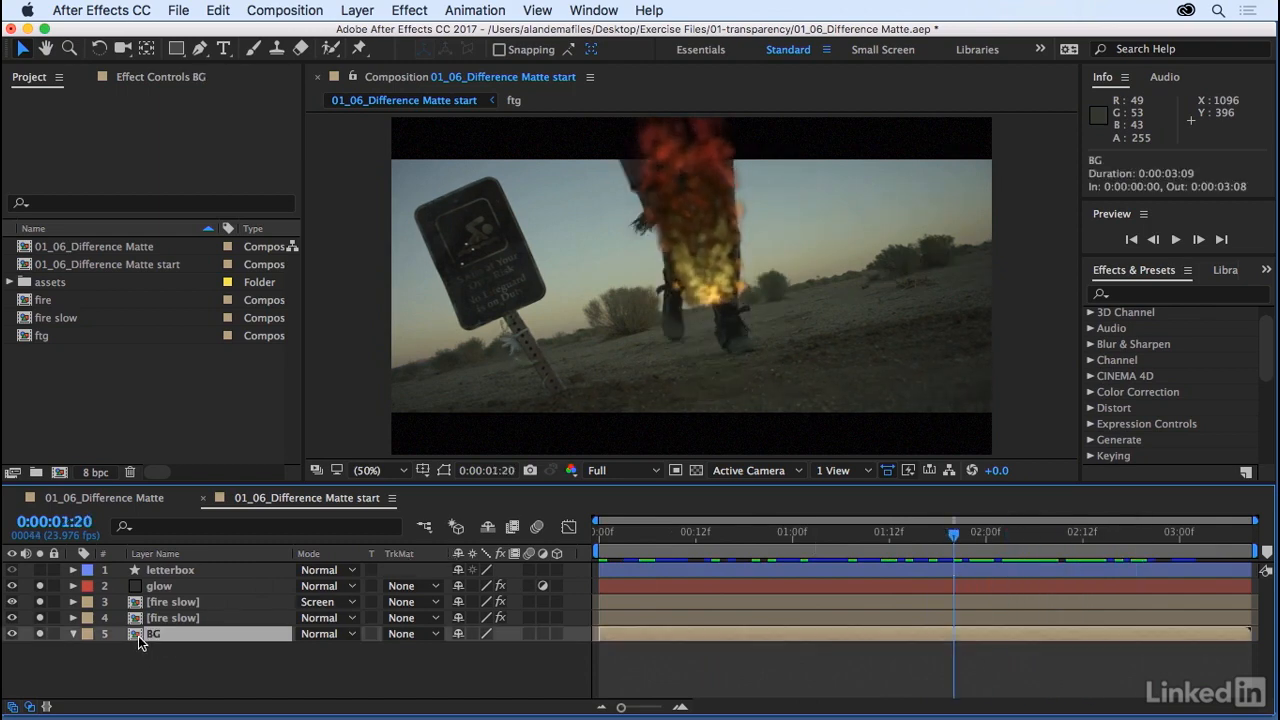
click(217, 9)
click(251, 233)
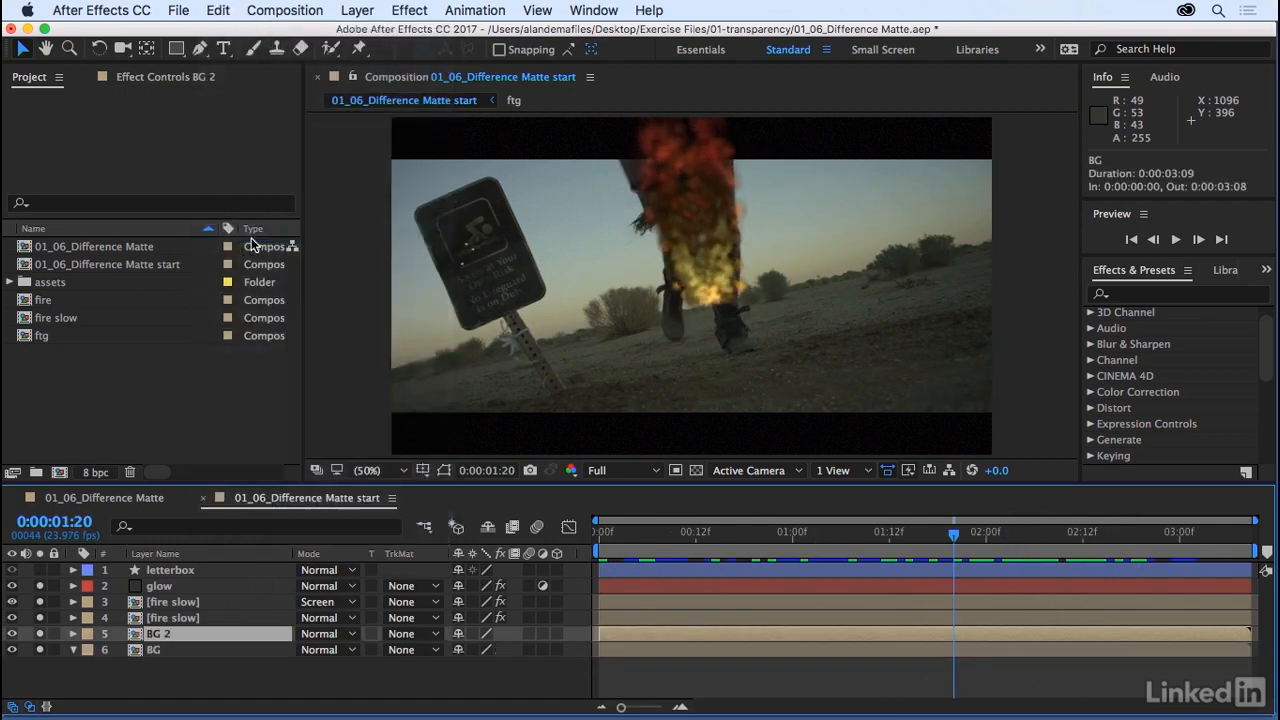
key(Return)
text(FG)
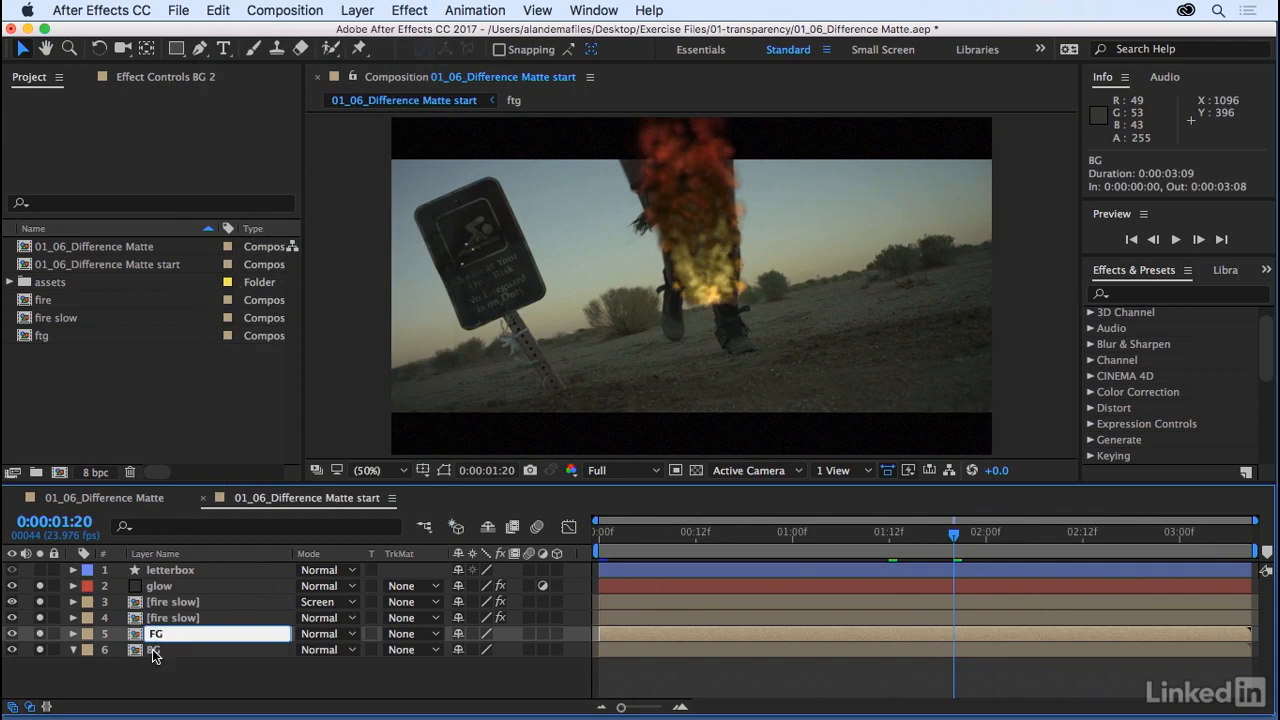
key(Return)
Step: Move the FG layer directly above the glow layer and play the composition to check the new layer order
drag(150, 634, 163, 594)
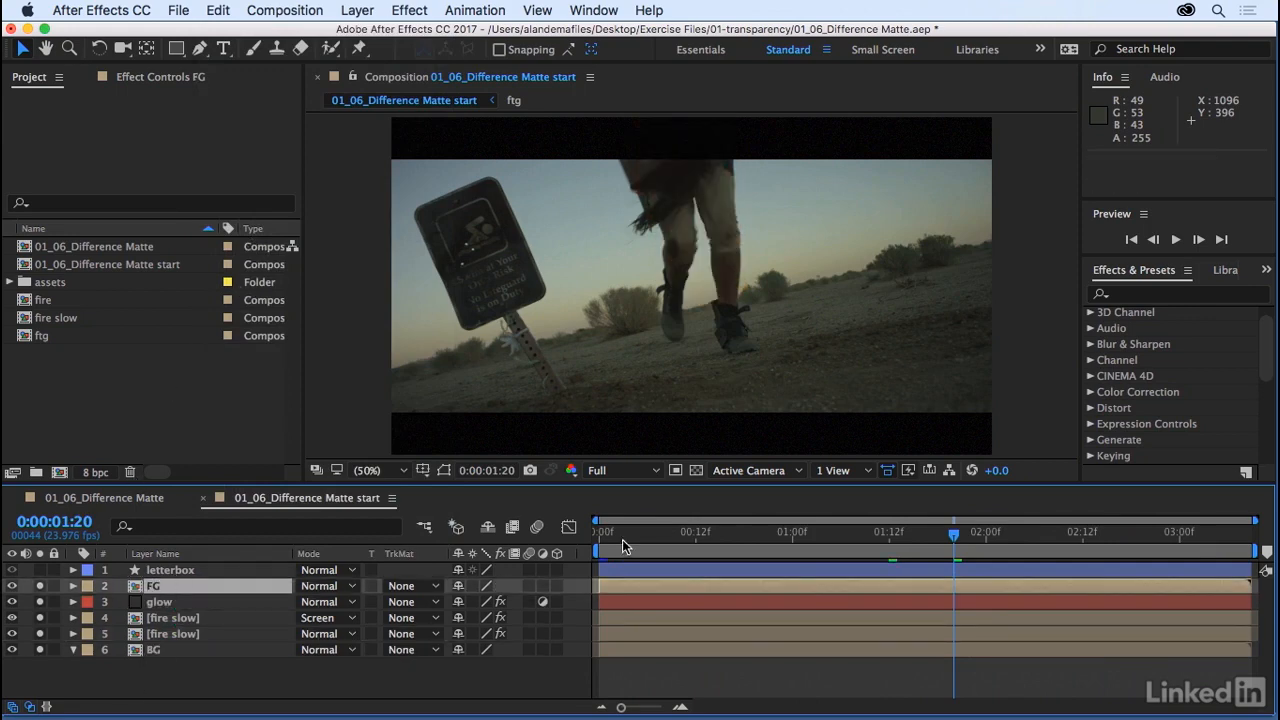
click(793, 540)
key(space)
key(space)
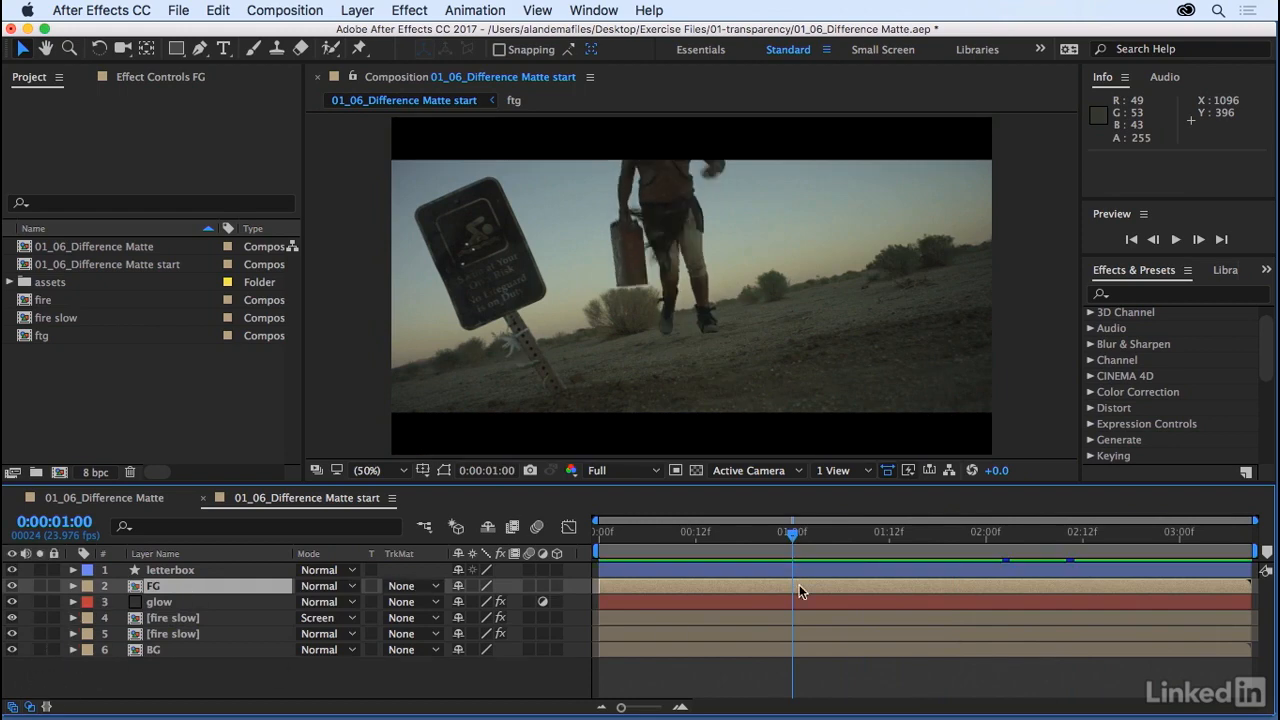
mouse_move(775, 532)
mouse_down()
mouse_move(1143, 532)
mouse_move(800, 532)
mouse_up()
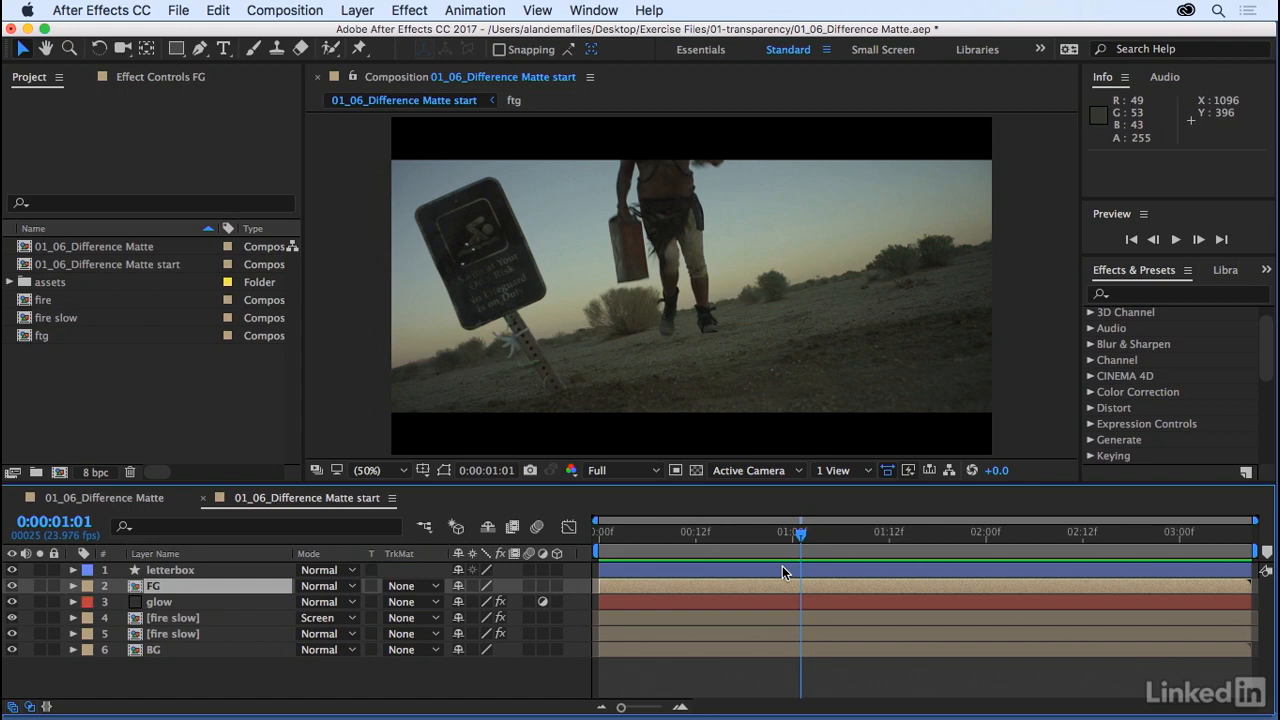
Step: At 0:00:03:00, where the man is out of frame, duplicate the BG layer and rename the copy freeze
drag(766, 534, 1203, 547)
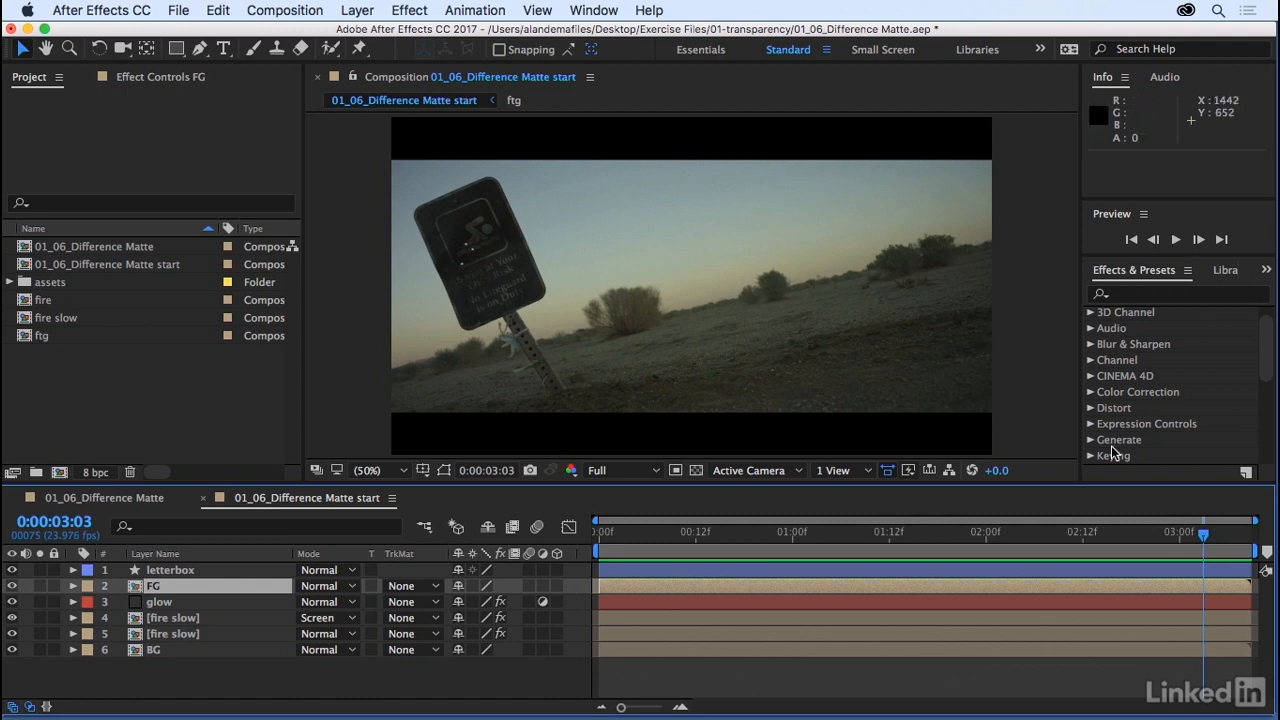
drag(1178, 557, 1180, 556)
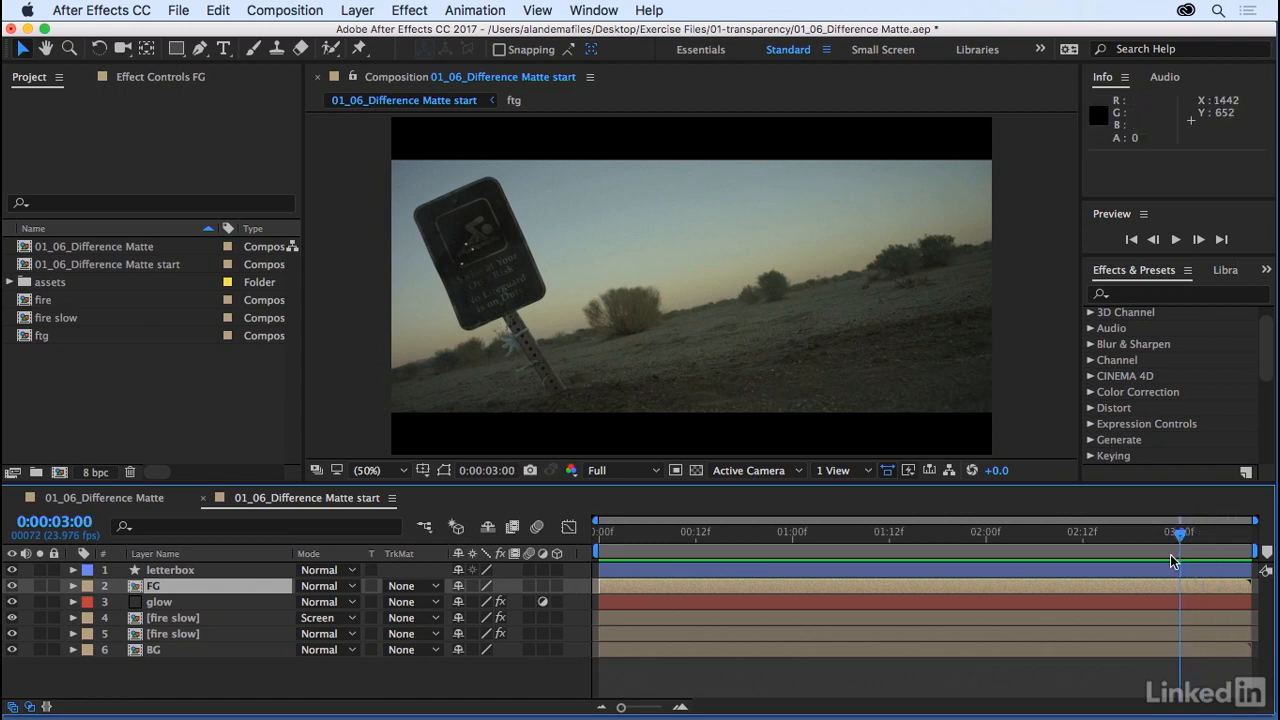
click(143, 678)
click(148, 652)
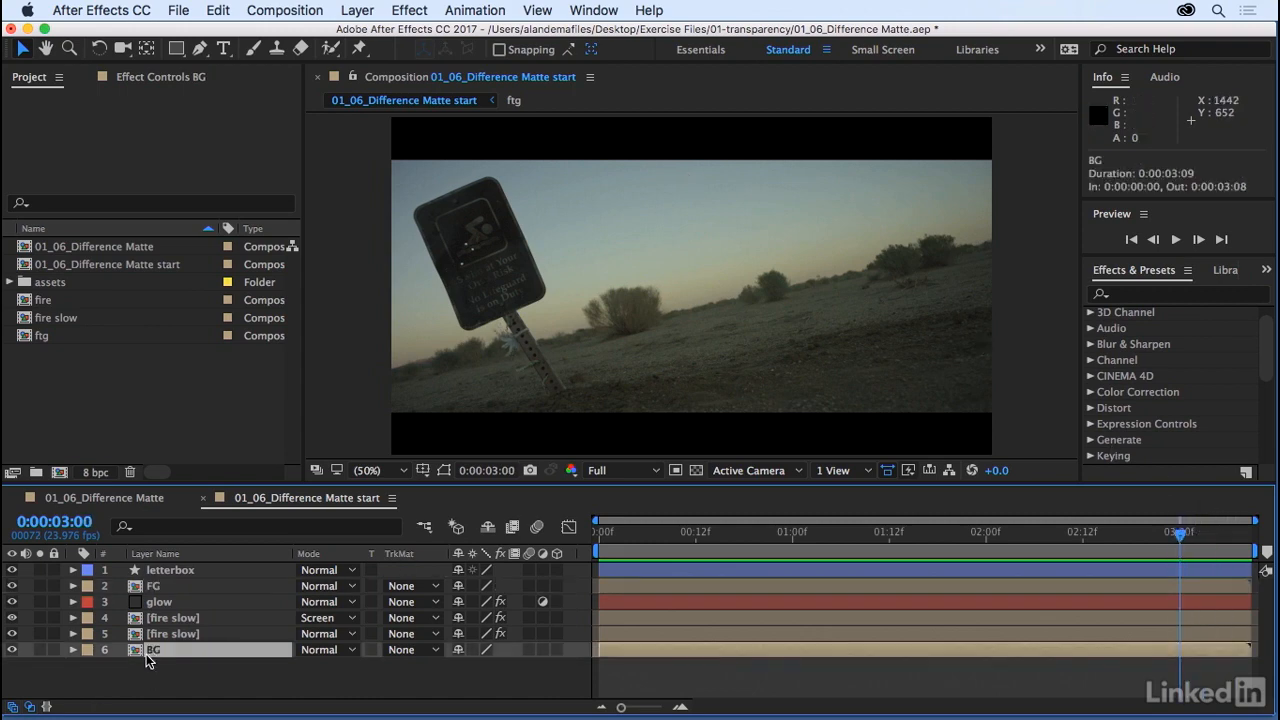
click(217, 10)
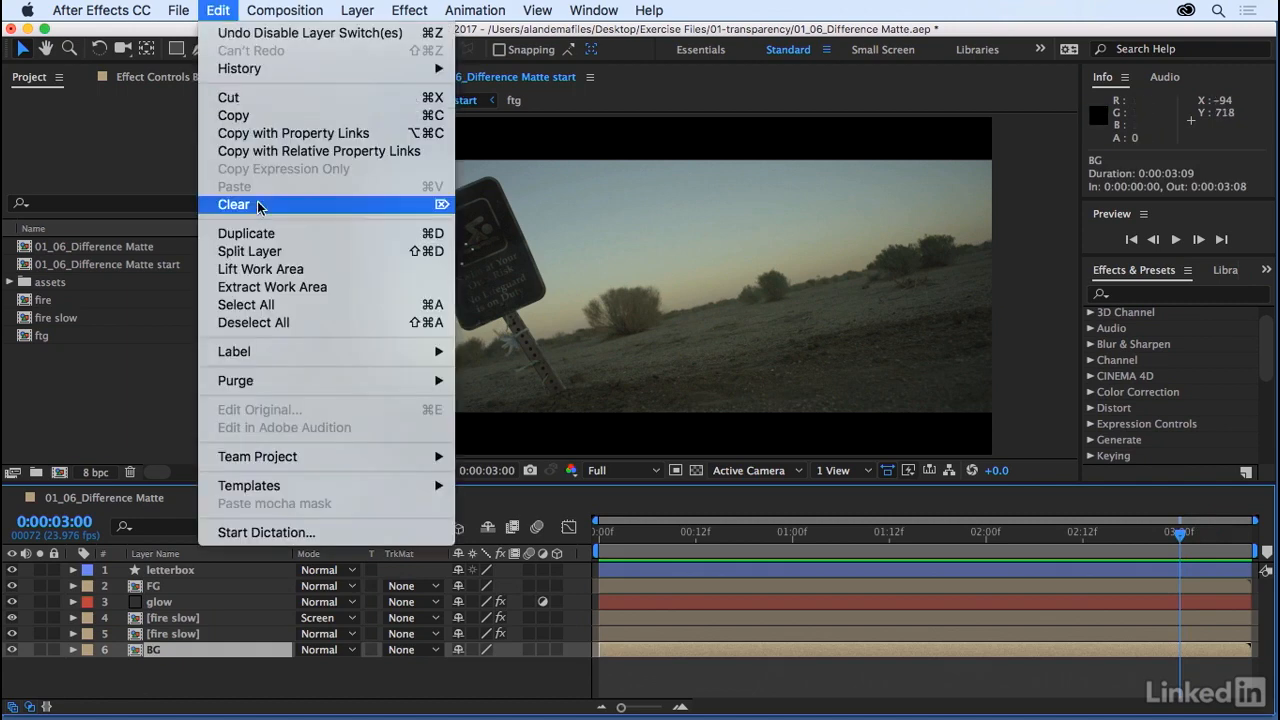
click(255, 240)
key(Return)
text(freeze)
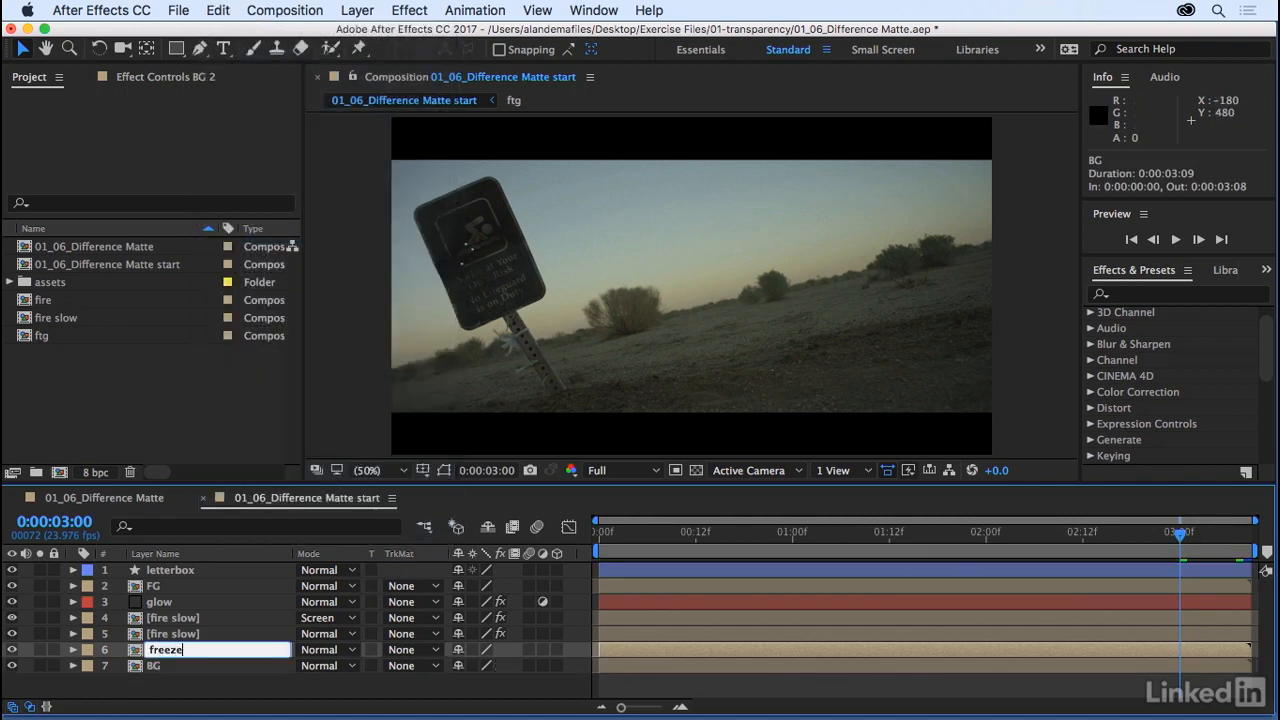
key(Return)
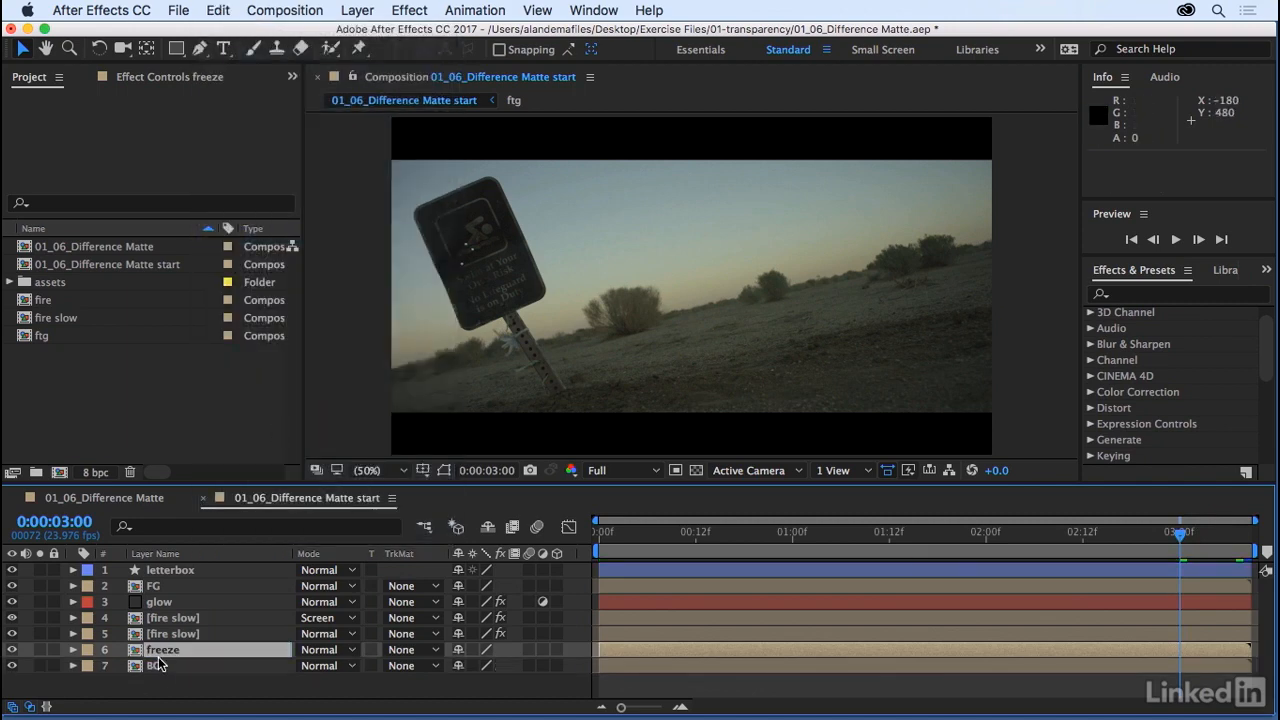
Step: Apply Freeze Frame to the freeze layer at 0:00:03:00 and temporarily solo it to check the still across the timeline
click(375, 7)
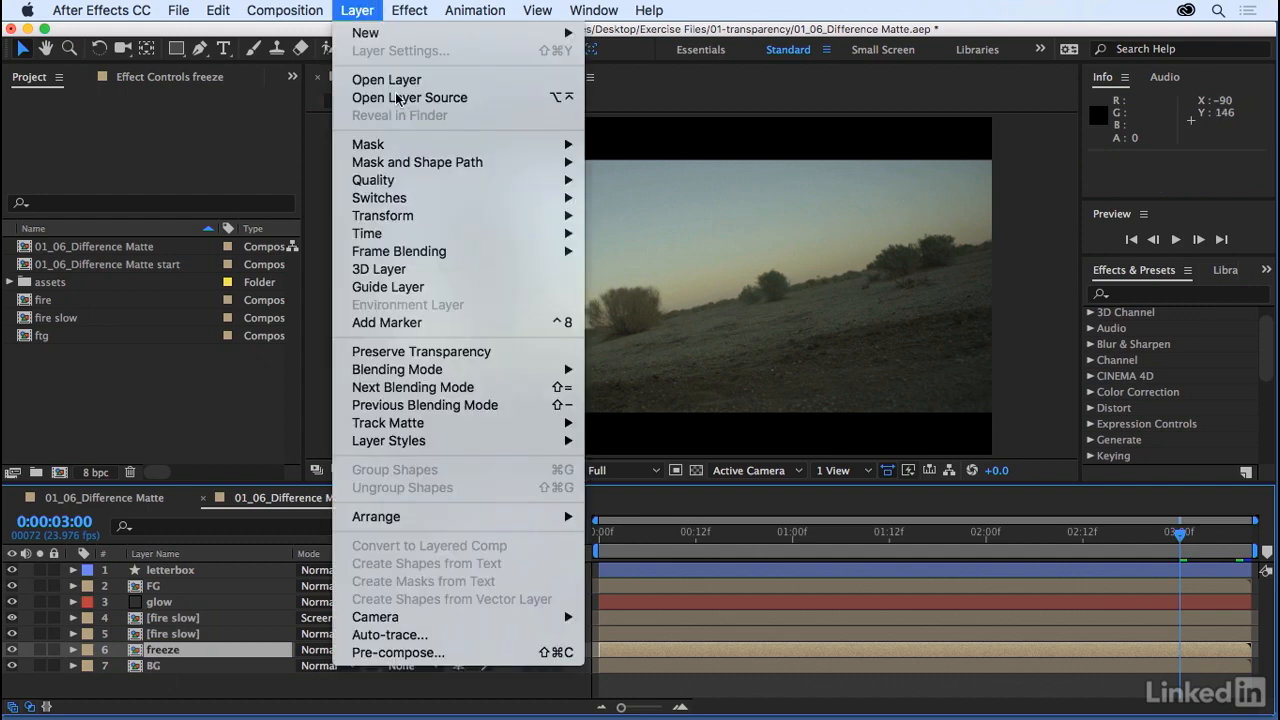
mouse_move(428, 236)
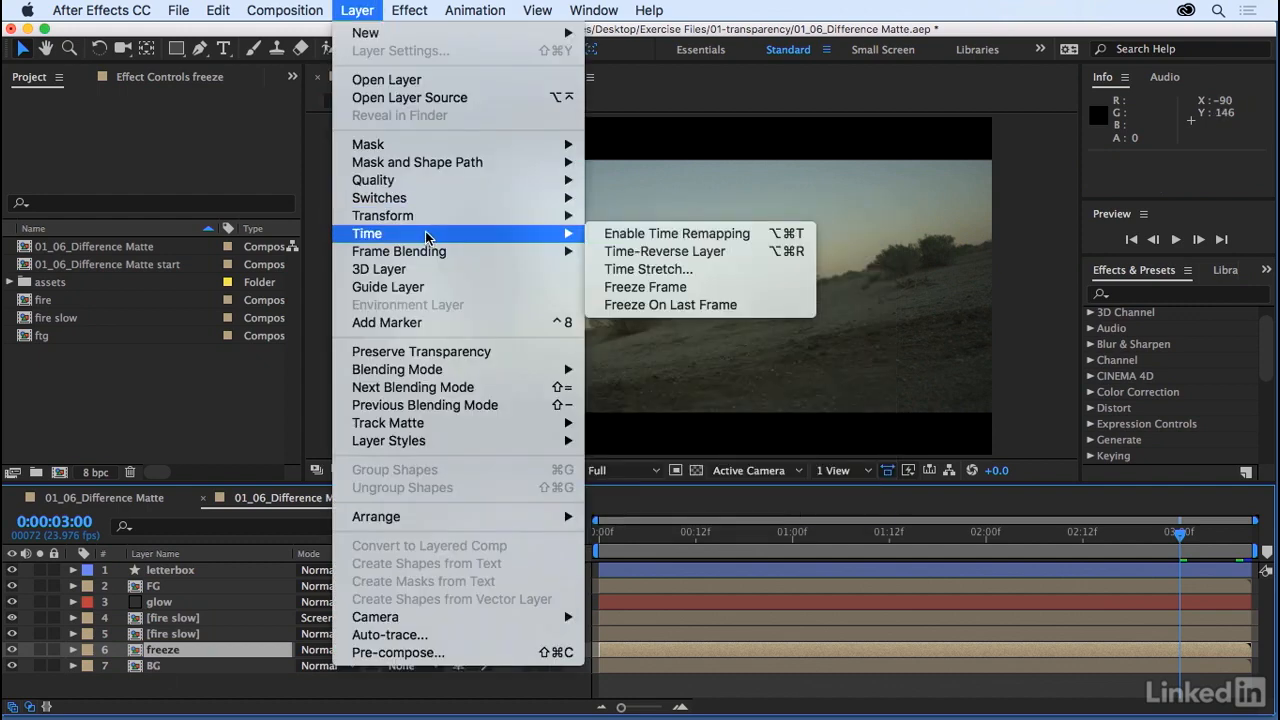
click(691, 288)
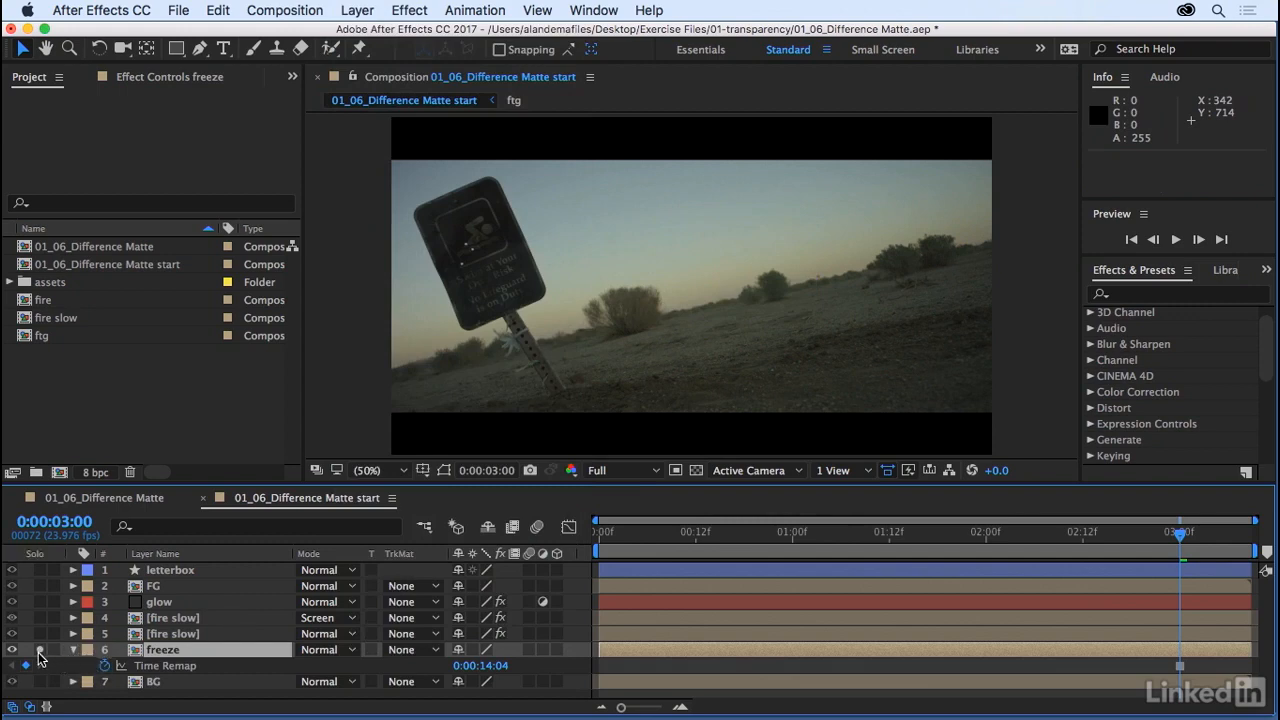
click(40, 650)
drag(980, 545, 1066, 540)
drag(896, 562, 1244, 540)
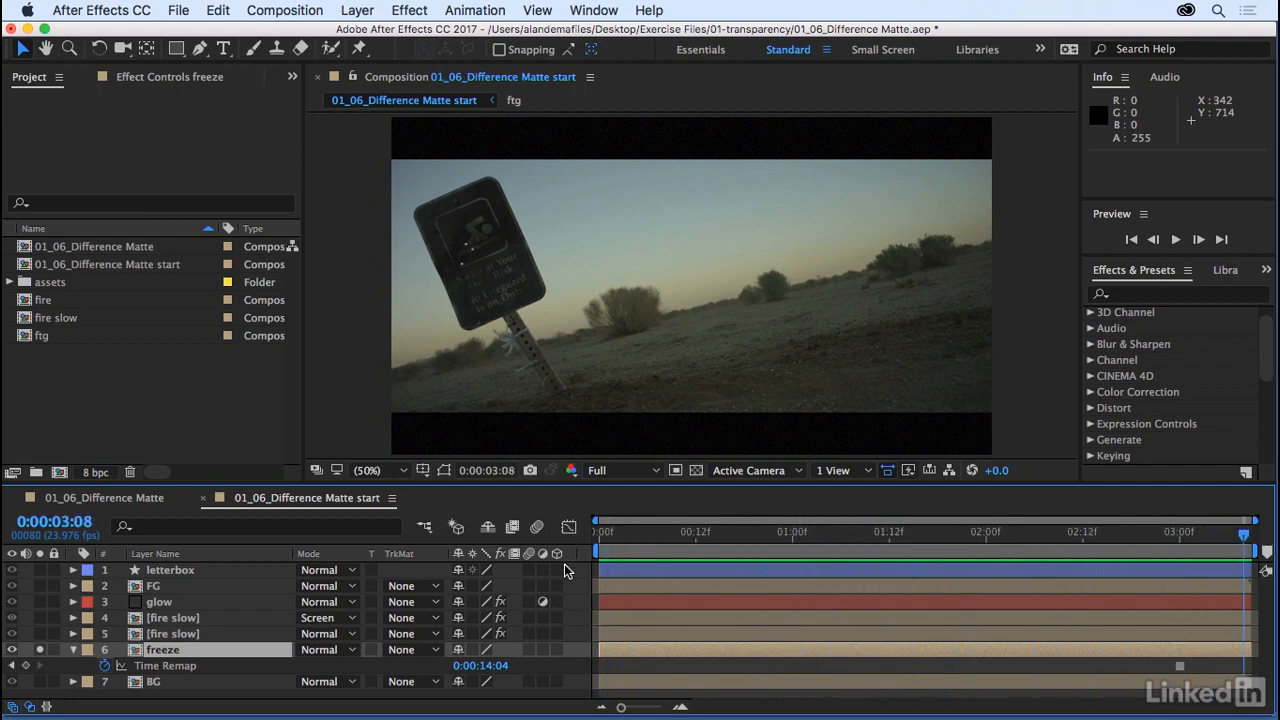
click(73, 650)
click(40, 650)
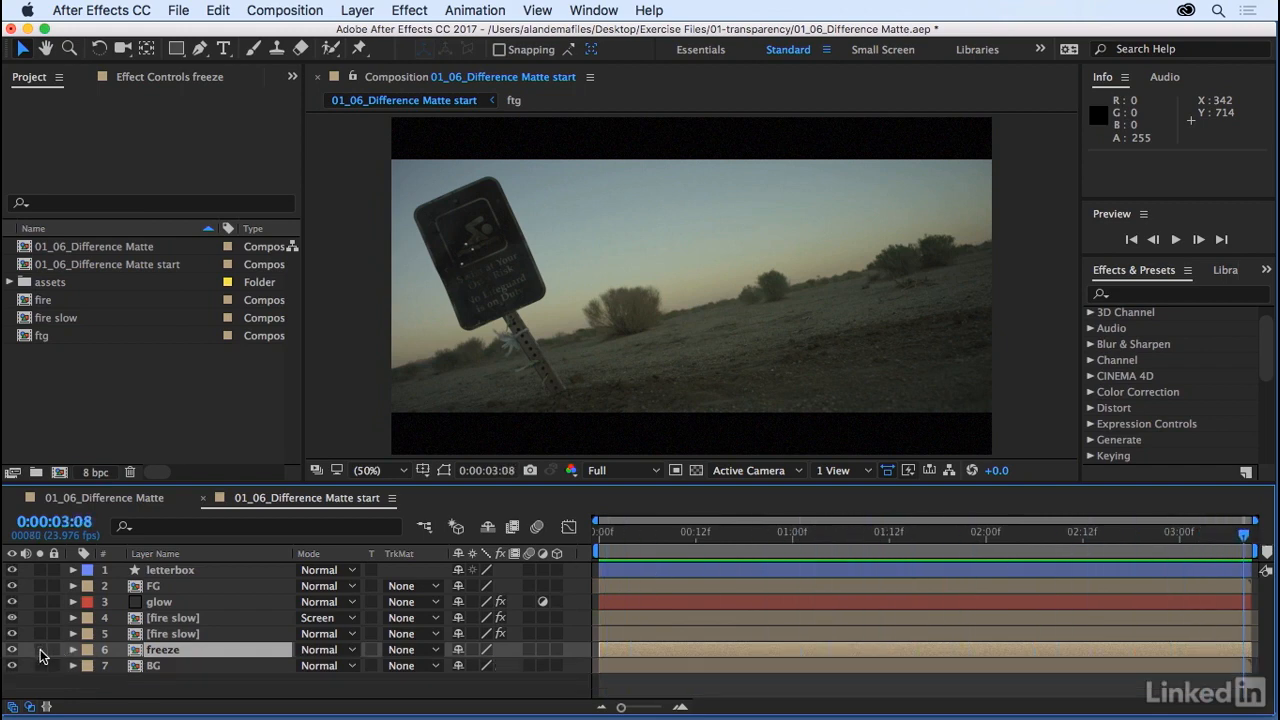
Step: Find the Difference Matte effect with the search term diff, apply it to the FG layer and check that layer soloed
click(143, 588)
drag(712, 560, 707, 537)
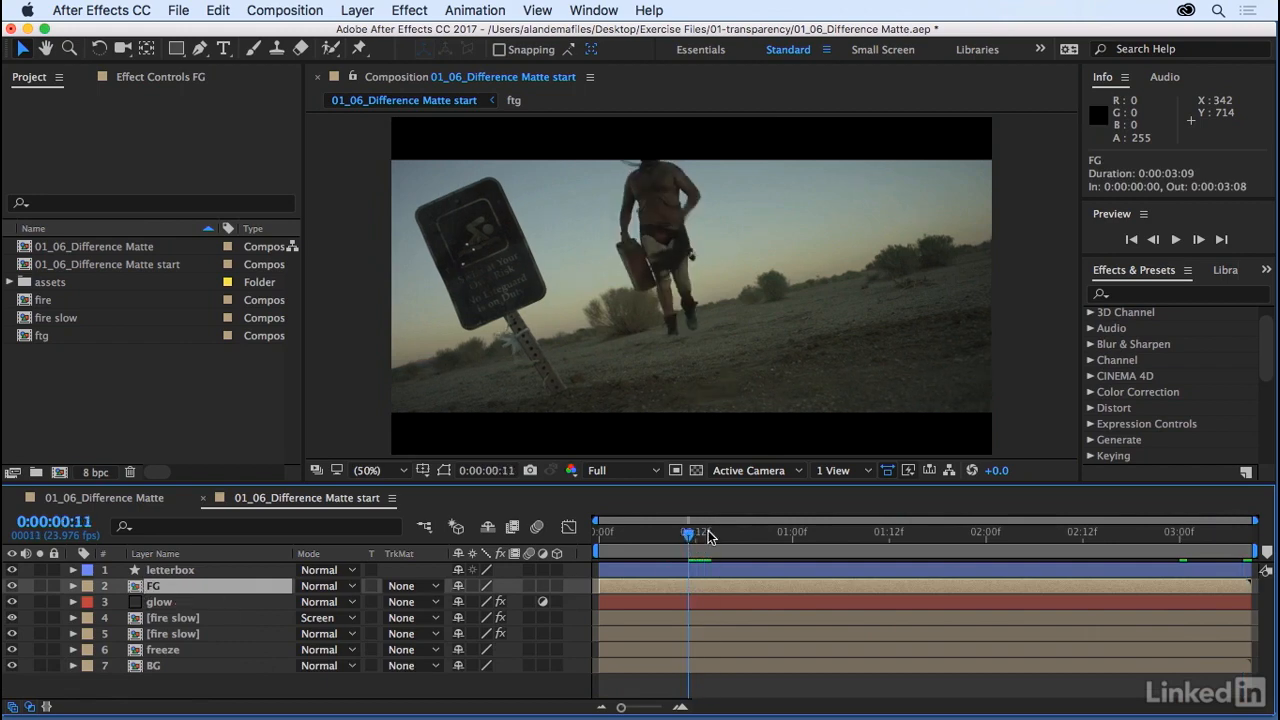
click(1136, 296)
text(diff)
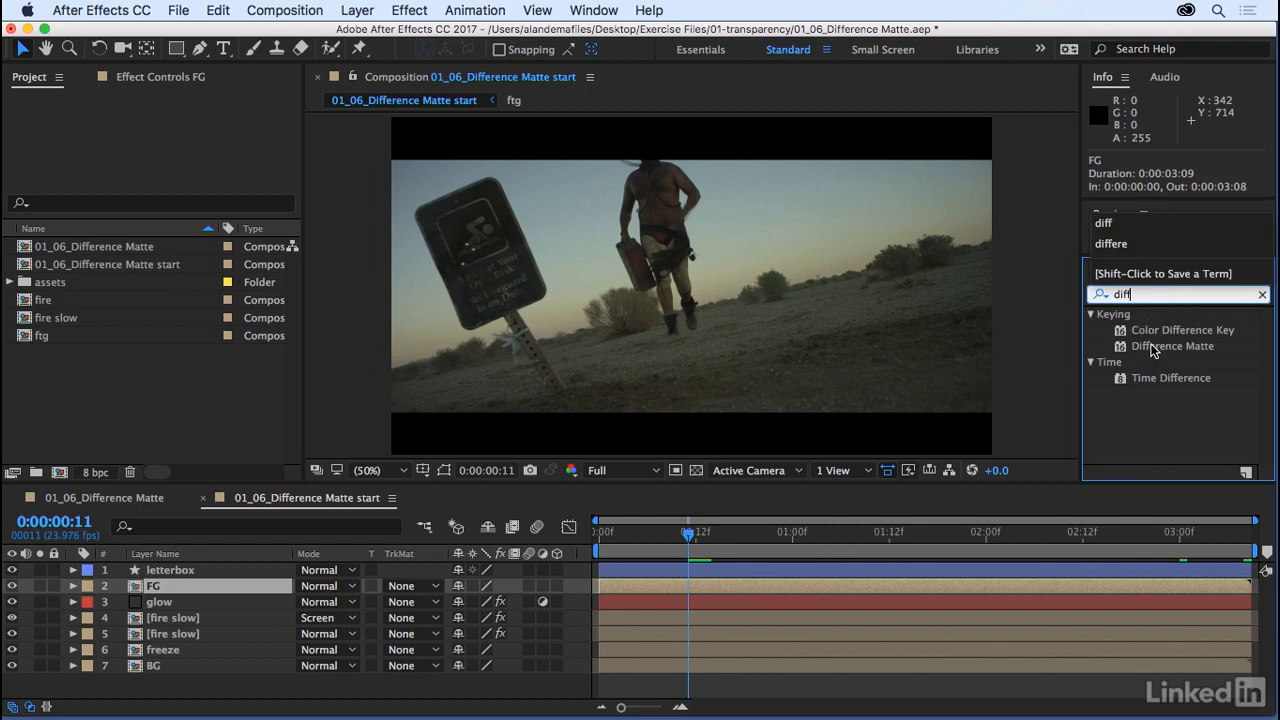
drag(1158, 348, 178, 590)
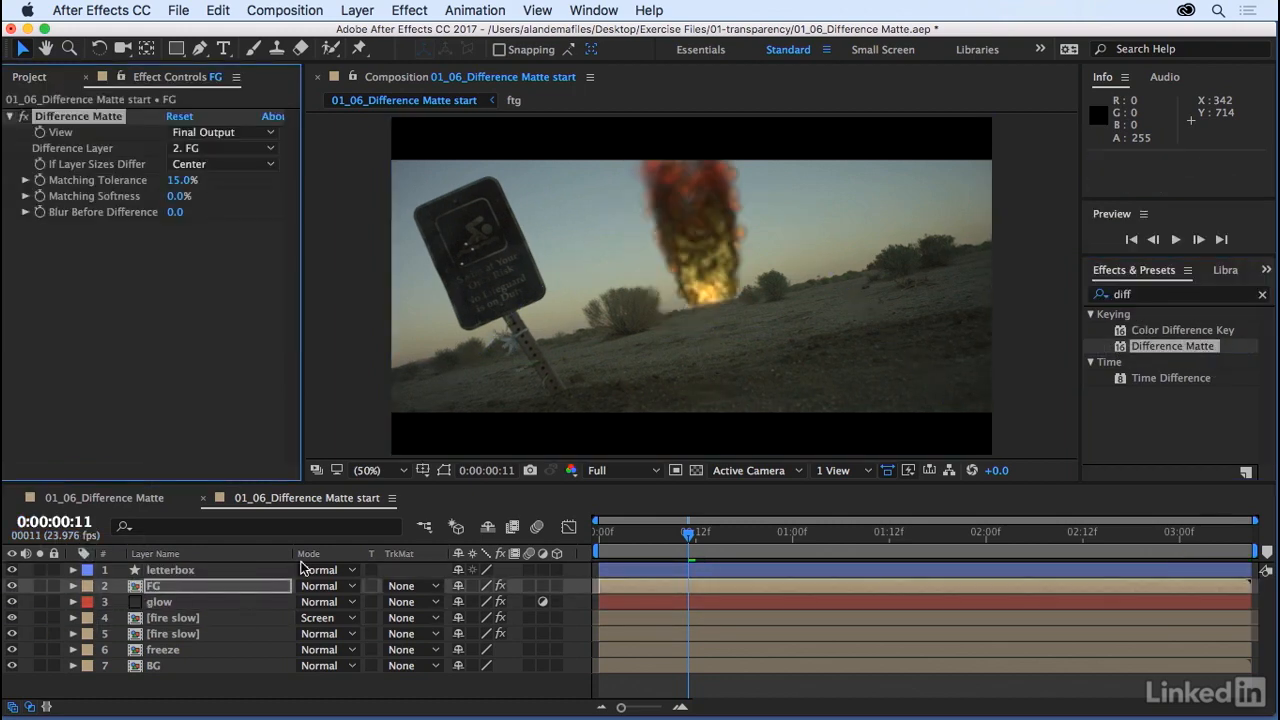
drag(773, 528, 664, 536)
click(40, 586)
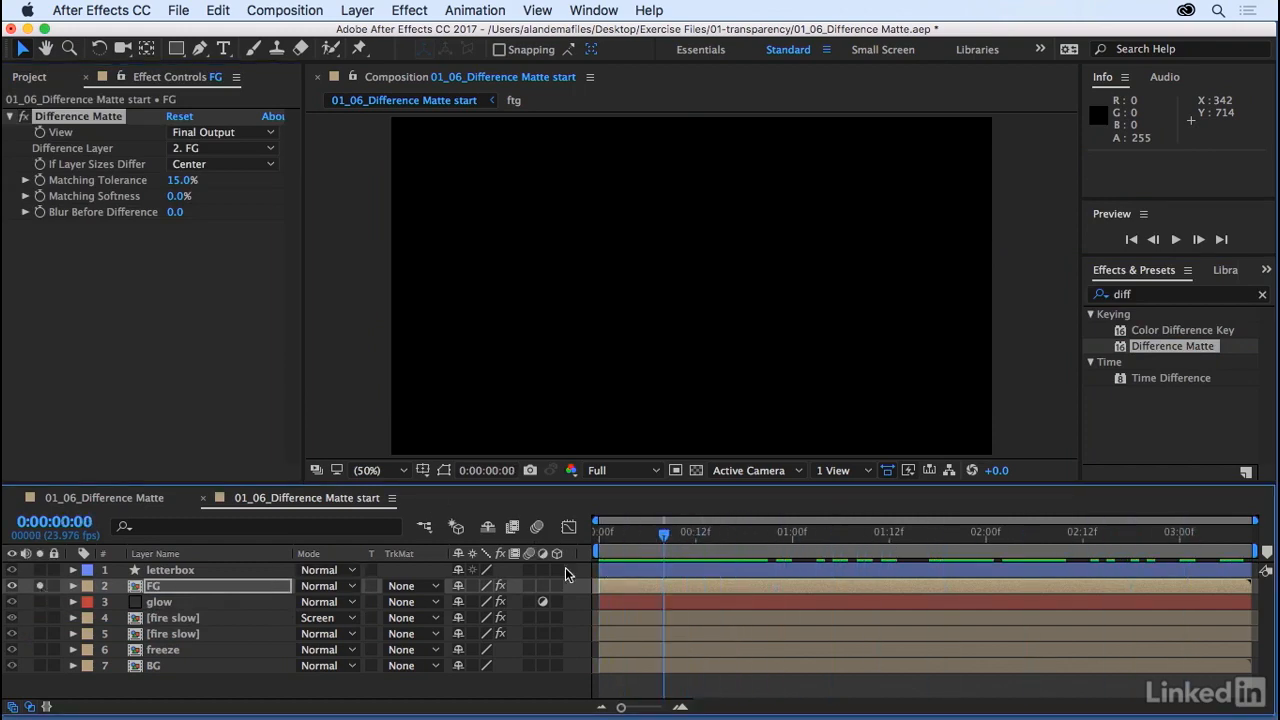
click(40, 586)
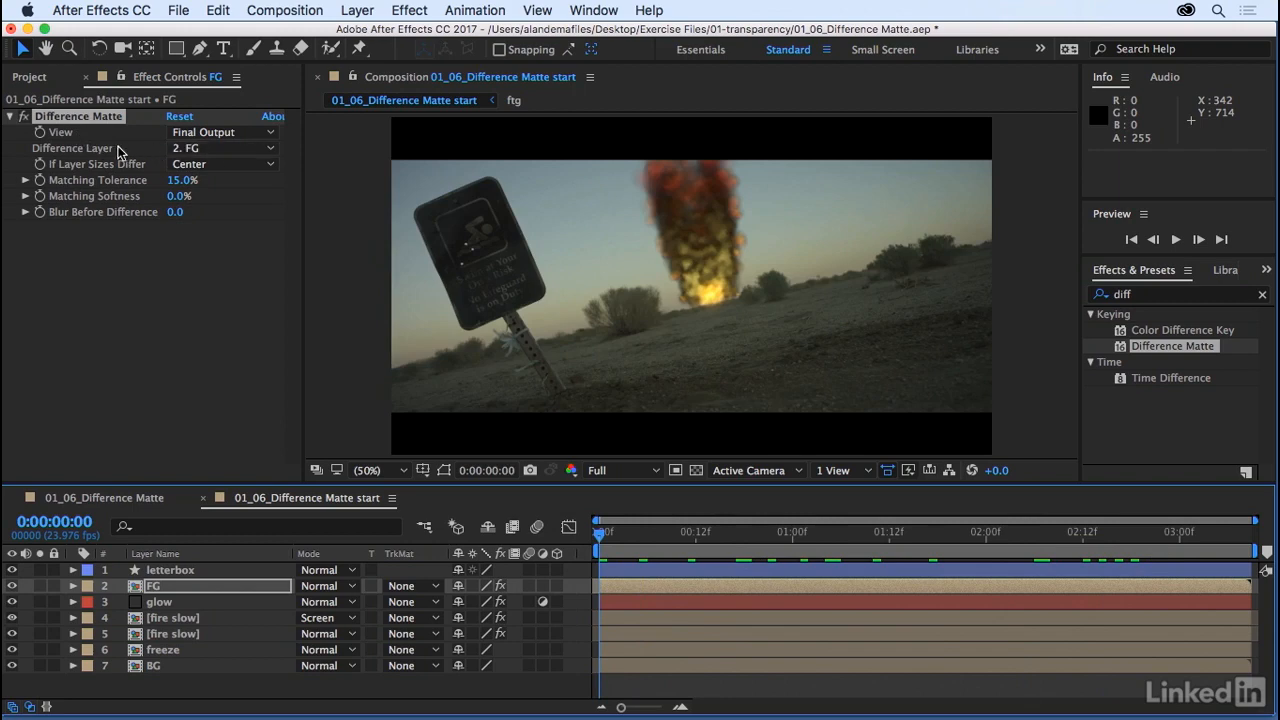
Step: Set the effect's Difference Layer to 6. freeze and scrub through the shot to check the man's matte against the fire
click(268, 152)
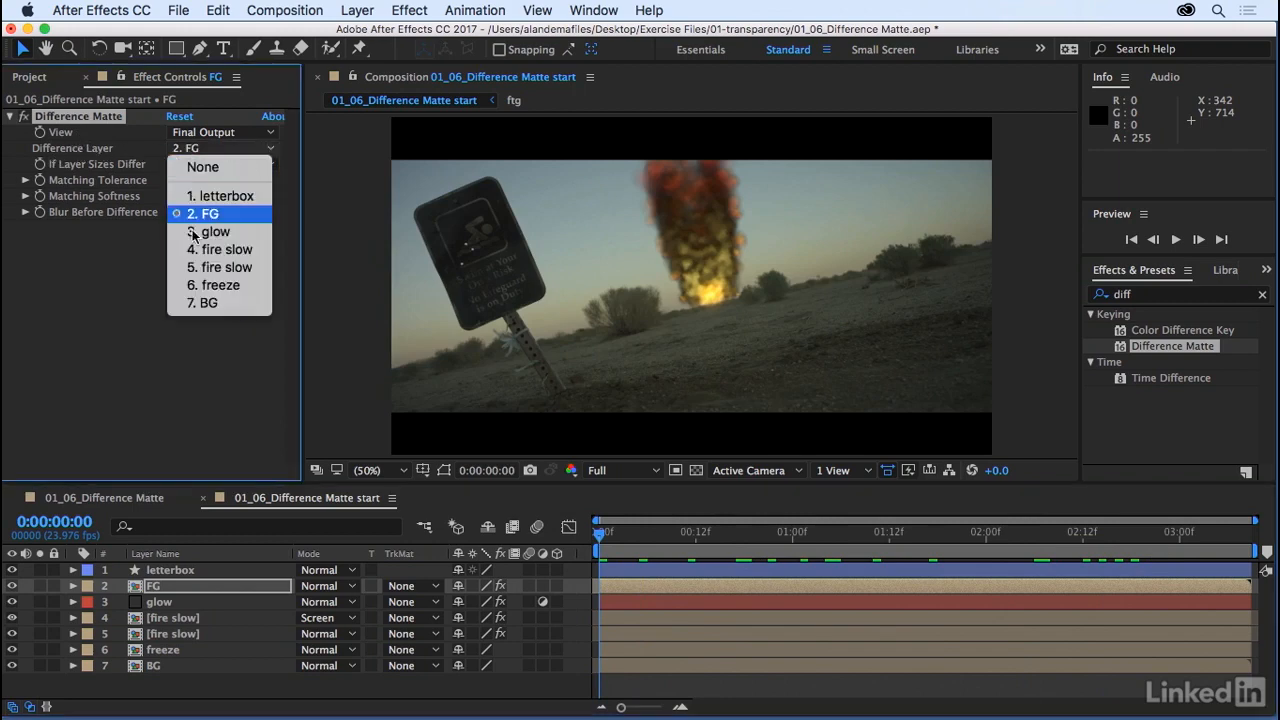
click(210, 286)
click(655, 535)
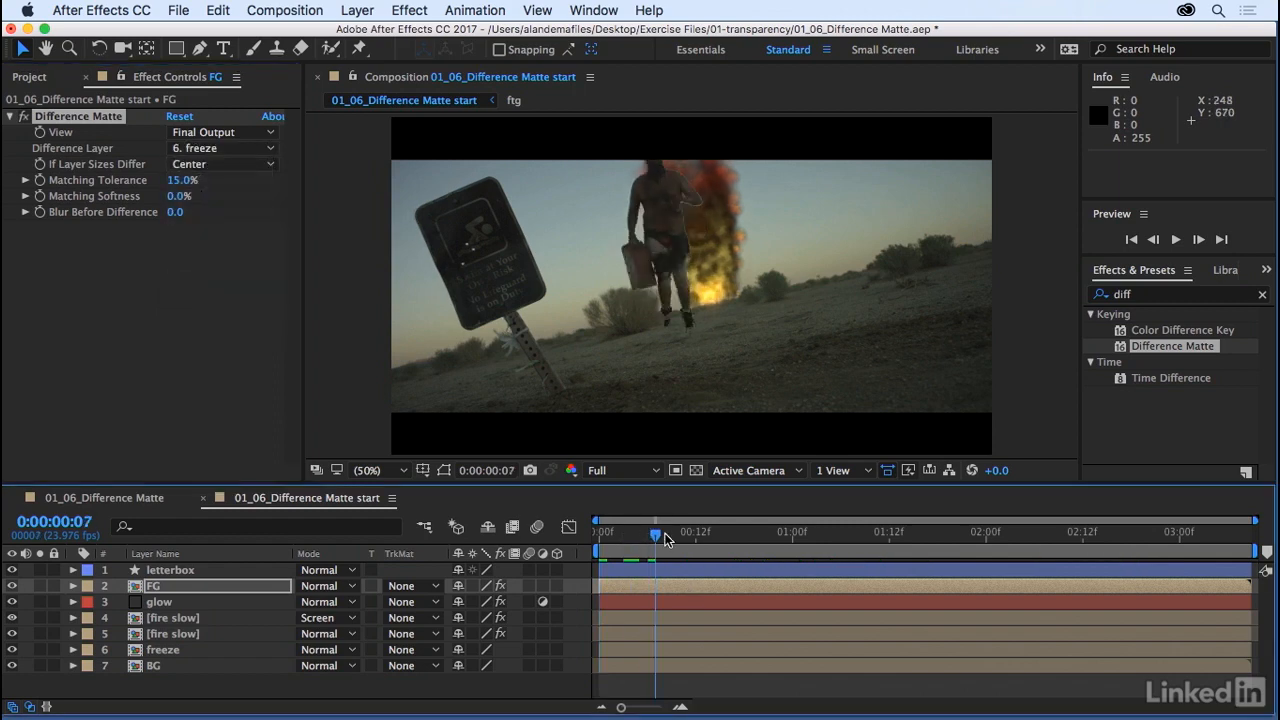
drag(665, 540, 978, 535)
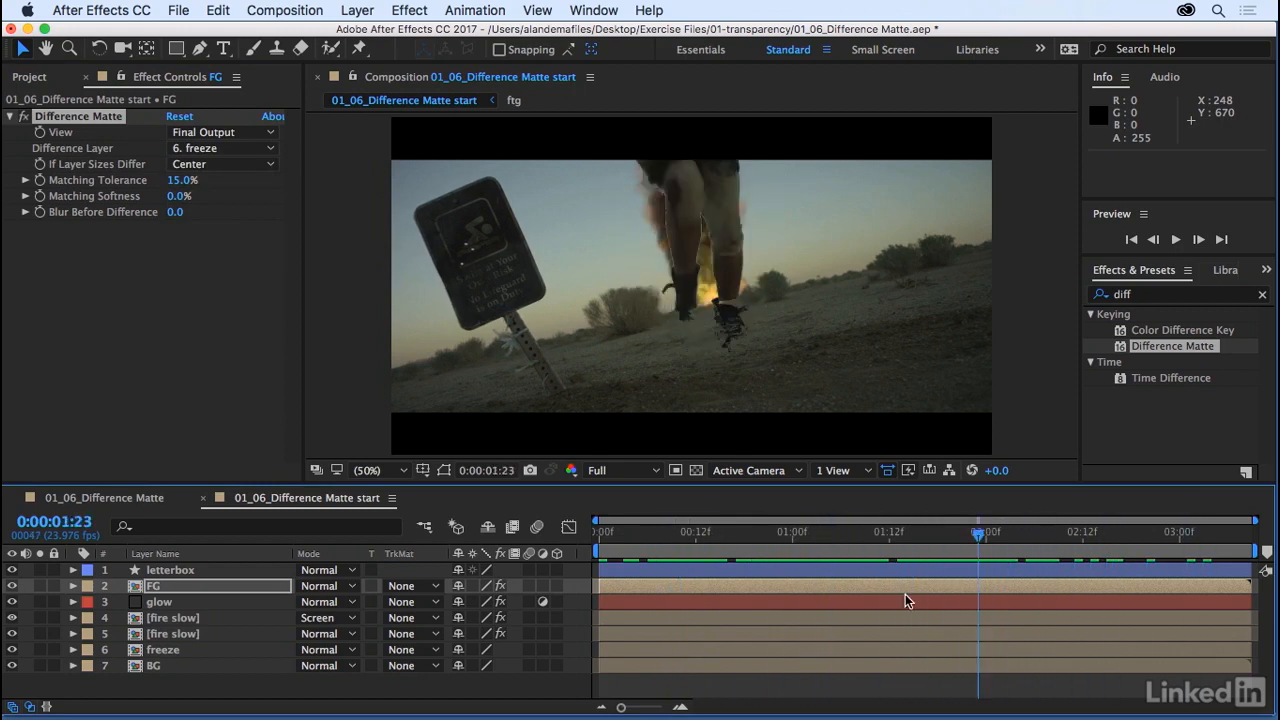
drag(905, 600, 712, 562)
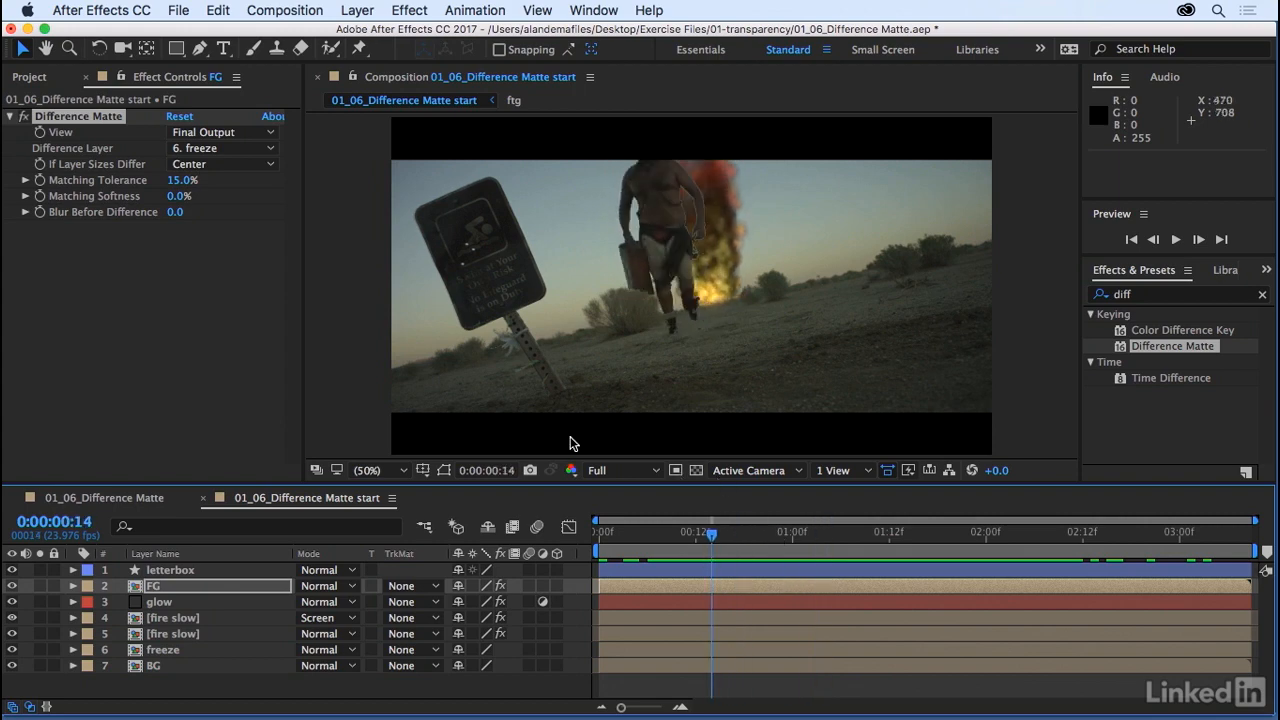
Step: Lower the Difference Matte's Matching Tolerance to 8.6% while checking the edges of the man against the fire
scroll(740, 277, up, 2)
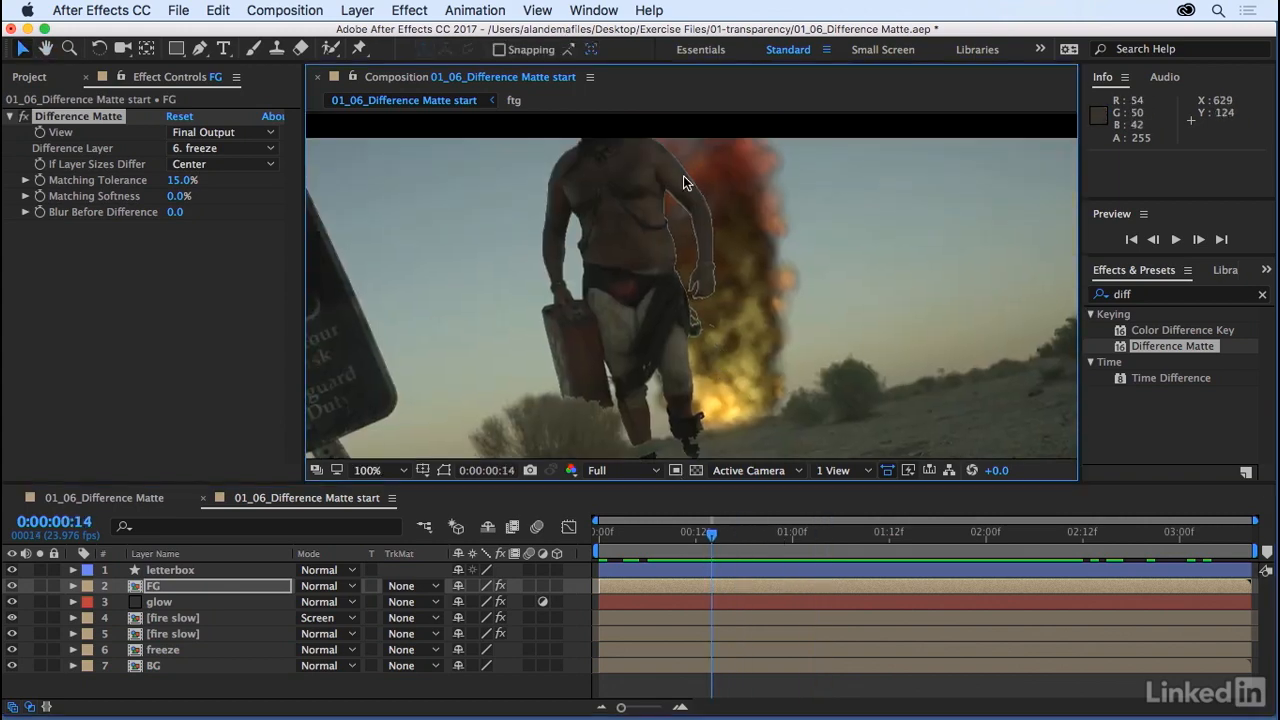
click(180, 181)
drag(175, 181, 56, 201)
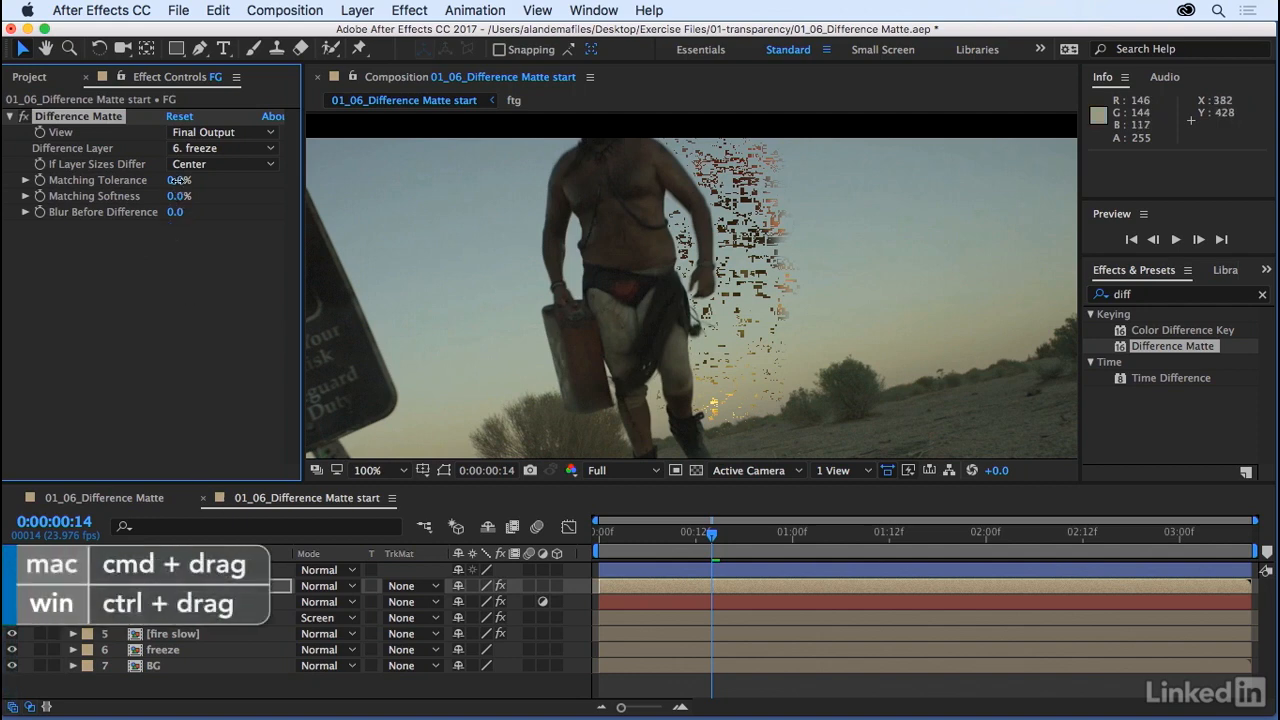
drag(178, 181, 198, 181)
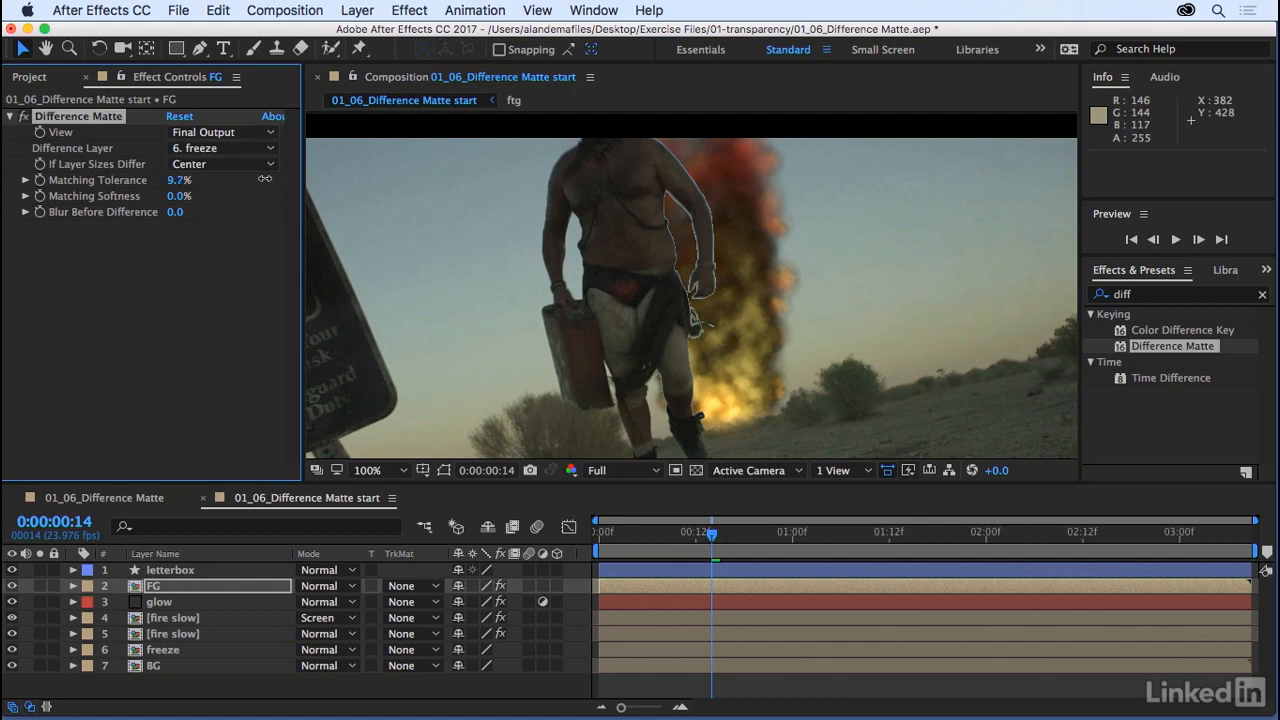
drag(265, 178, 251, 188)
drag(192, 181, 190, 182)
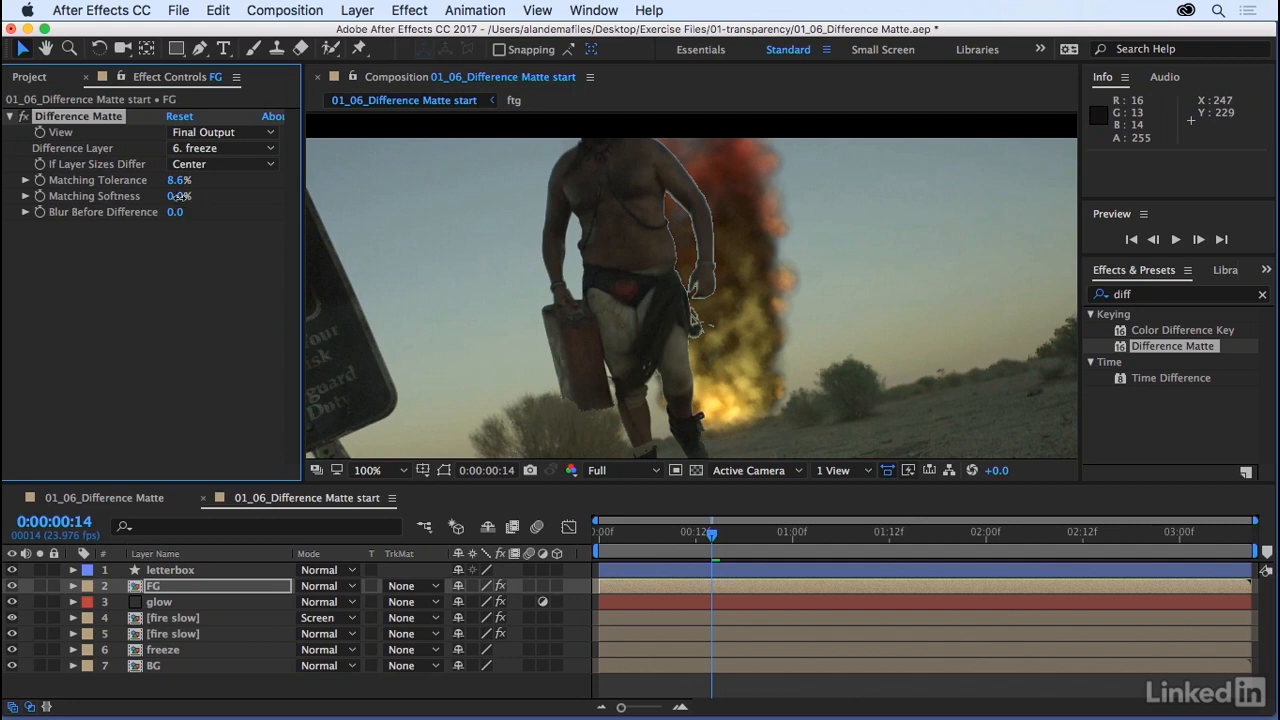
Step: Set the Difference Matte's Matching Softness to 3.8% and Blur Before Difference to 0.1 to soften the man's outline
mouse_move(184, 196)
mouse_down()
mouse_move(228, 207)
mouse_move(205, 207)
mouse_up()
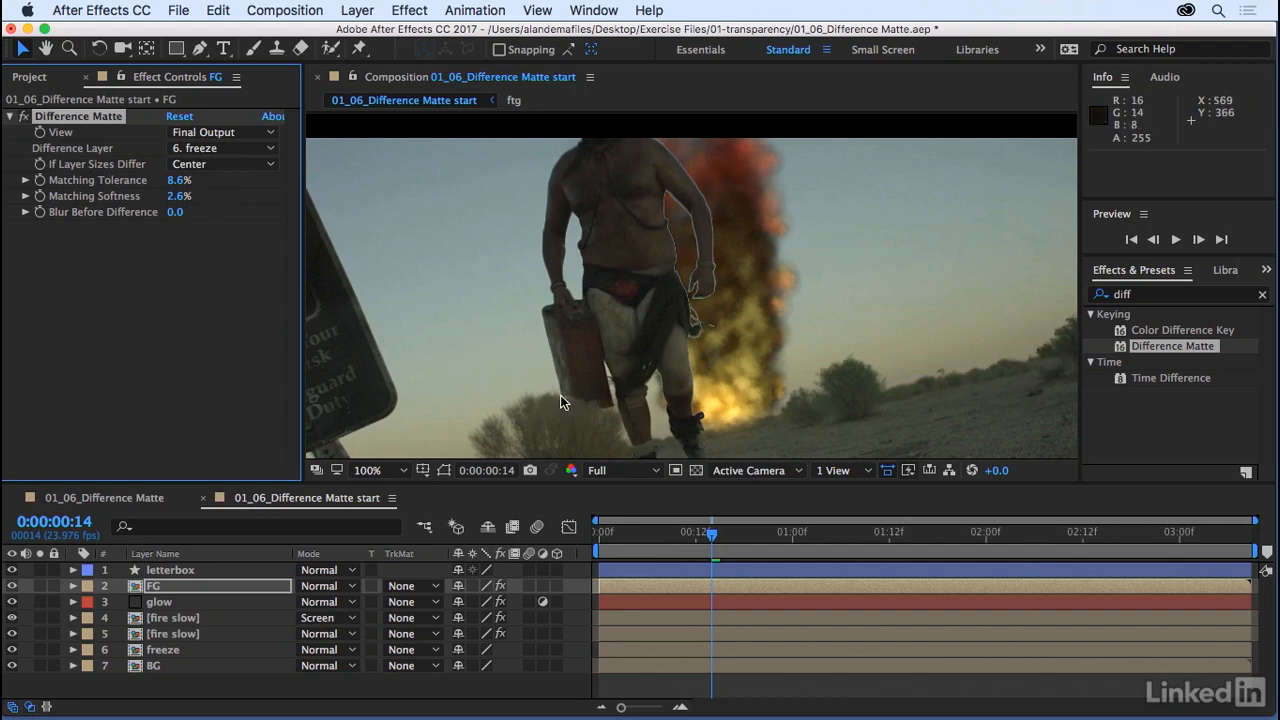
drag(684, 414, 686, 372)
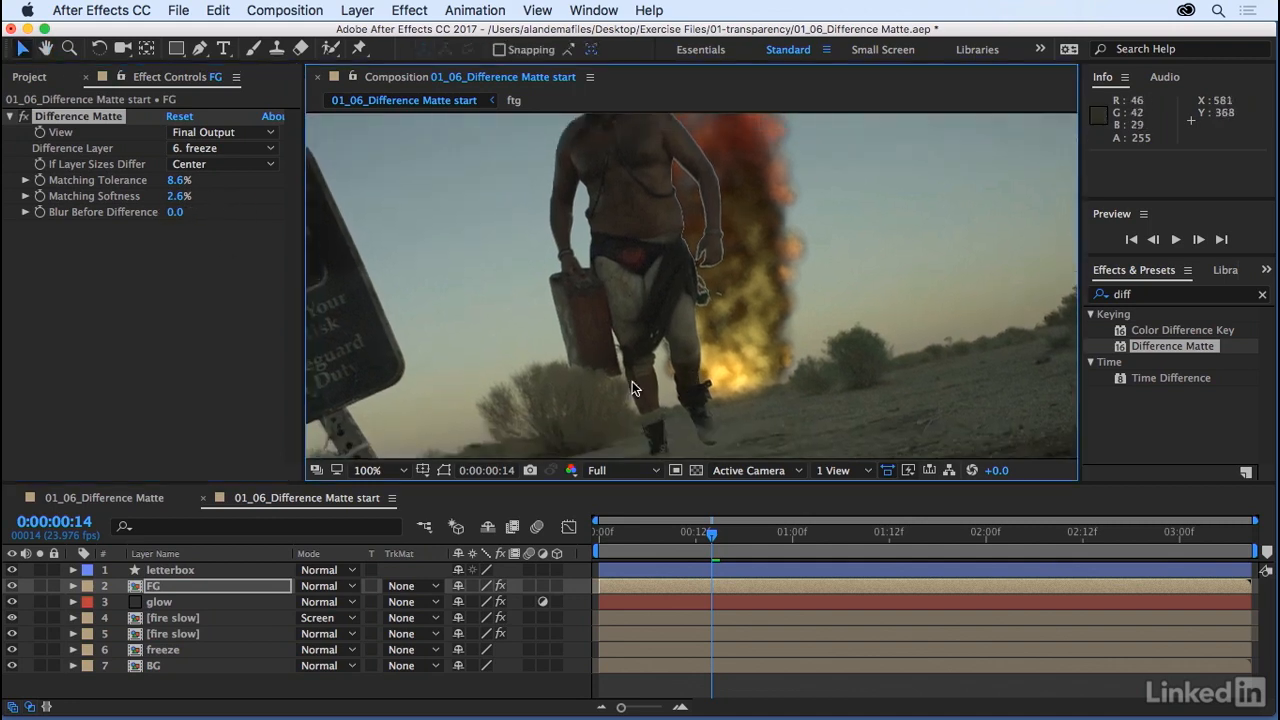
drag(692, 322, 696, 354)
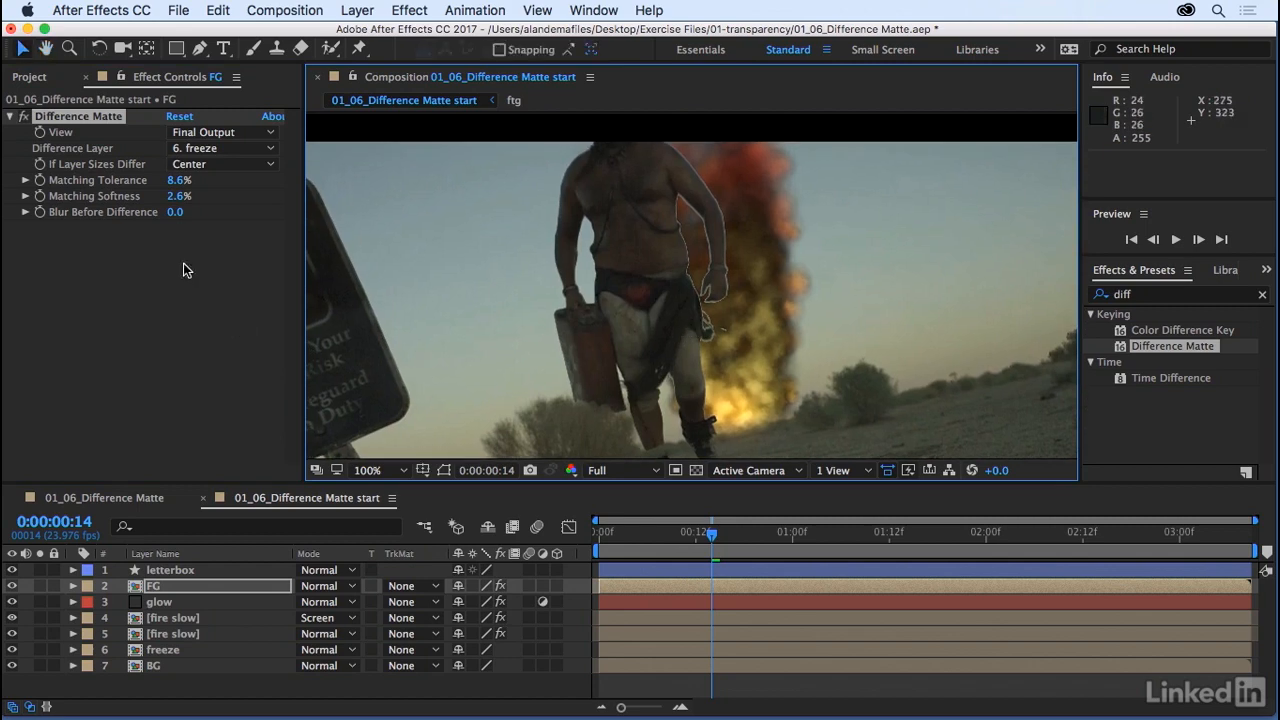
click(179, 197)
drag(180, 197, 181, 214)
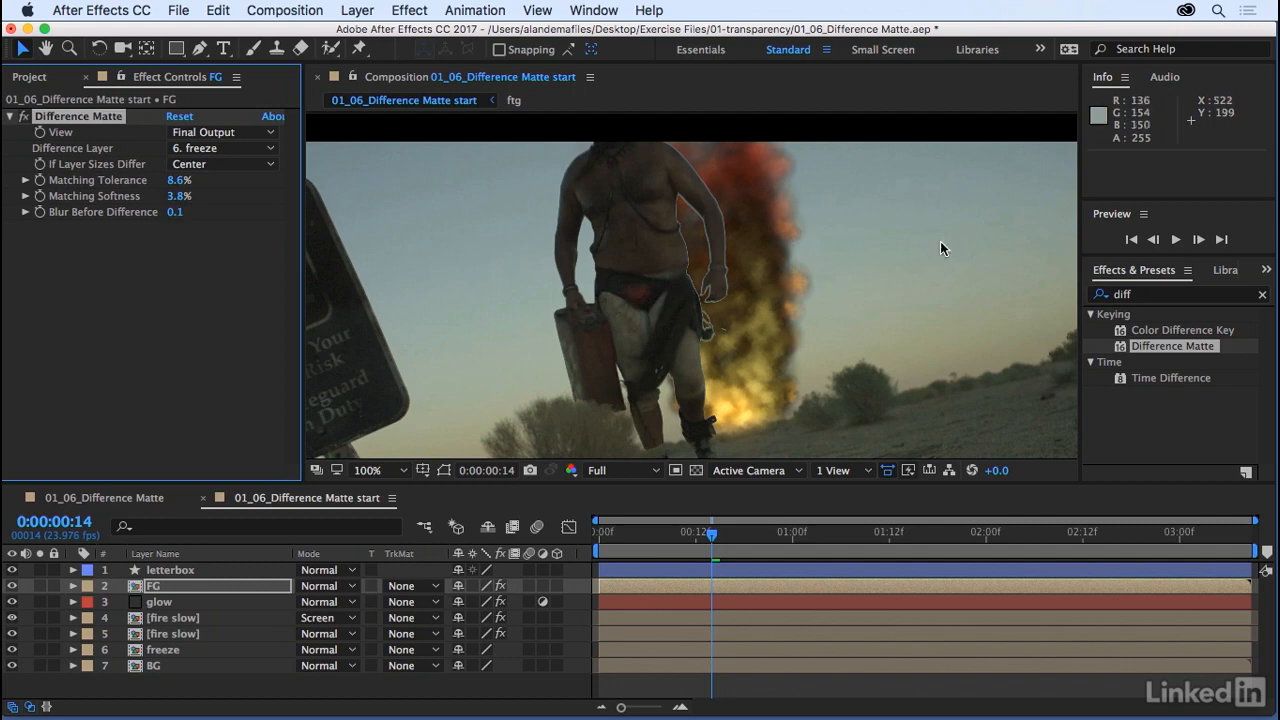
Step: Find the Matte Choker effect with the search term matte and add it after Difference Matte on the FG layer
click(1143, 295)
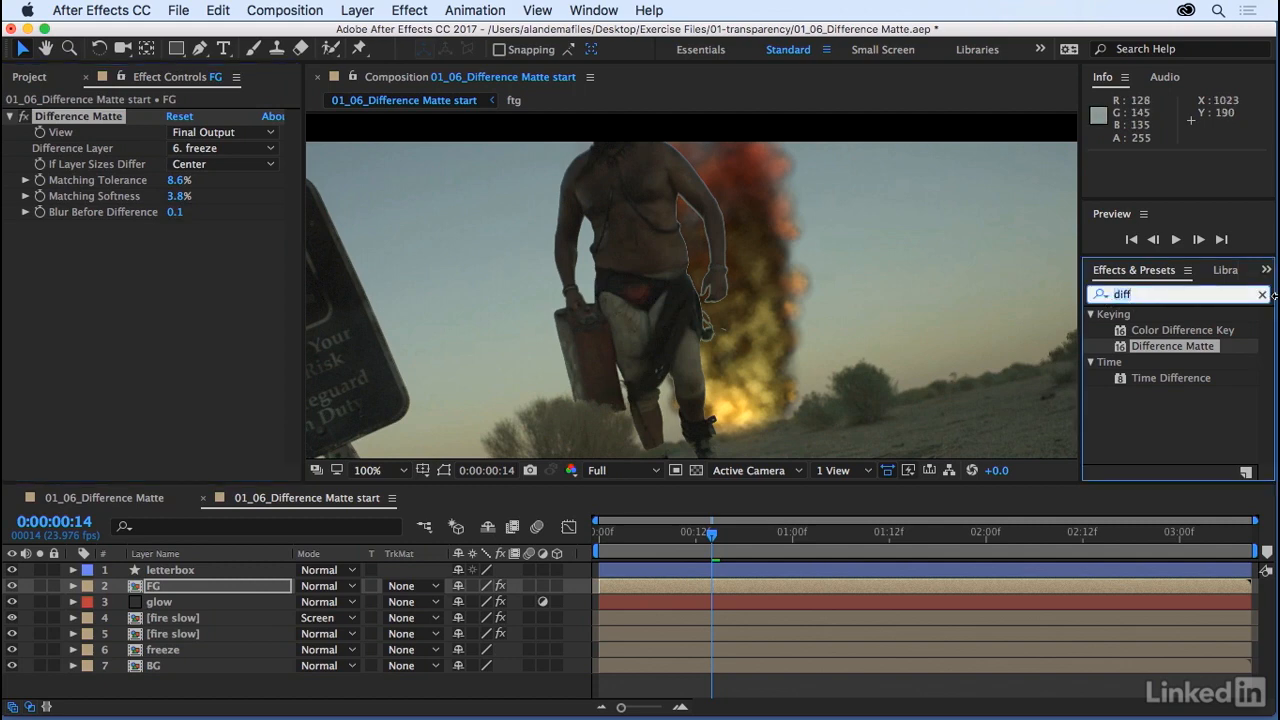
key(BackSpace)
key(BackSpace)
key(BackSpace)
key(BackSpace)
text(matte)
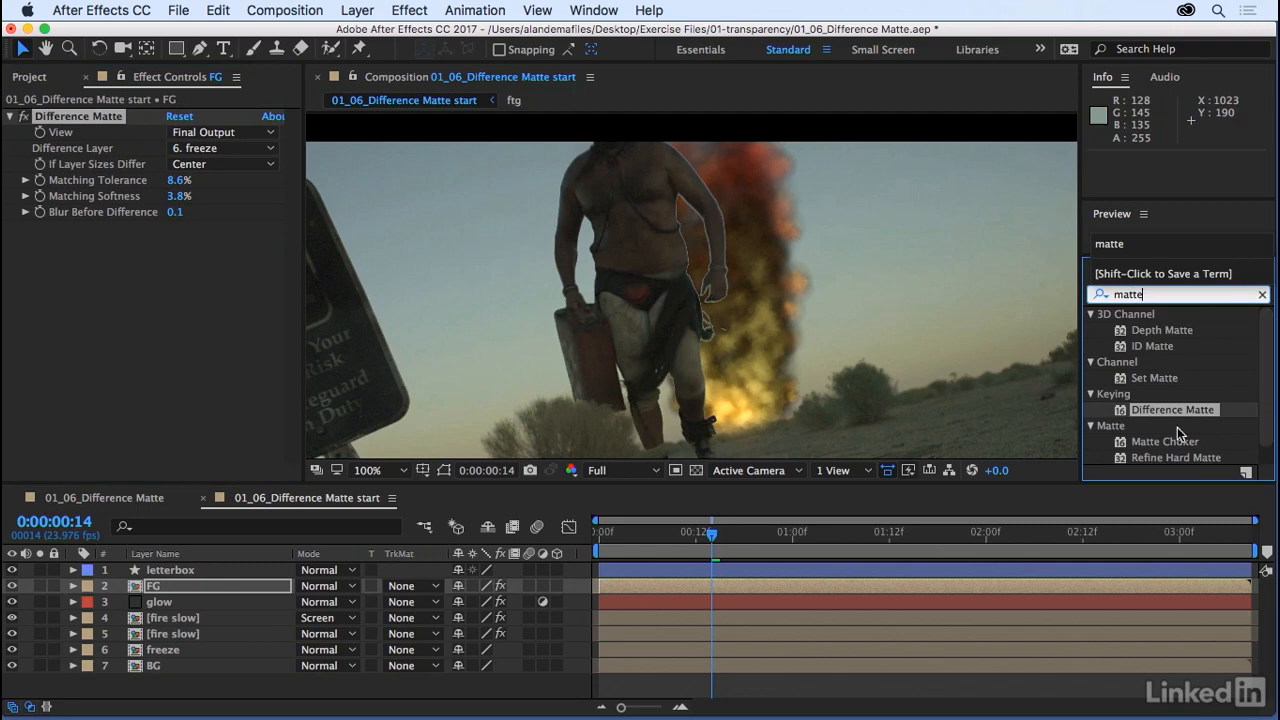
click(1148, 428)
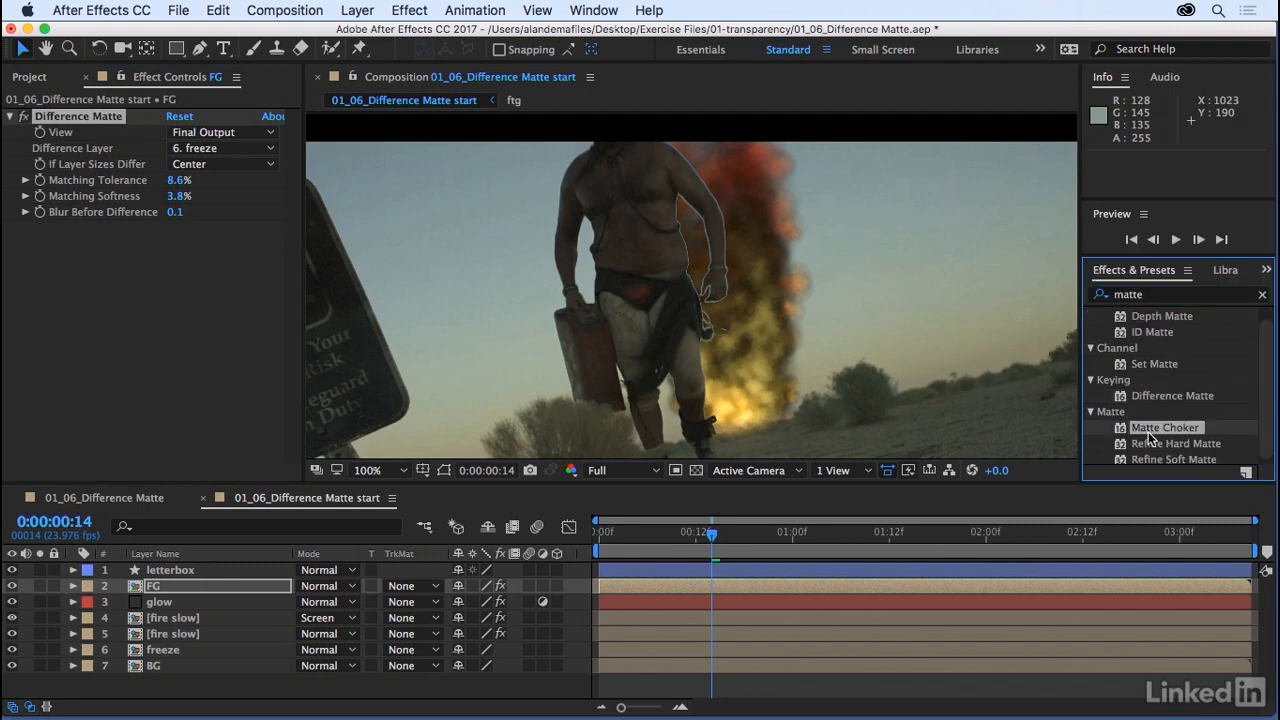
drag(1172, 435, 143, 365)
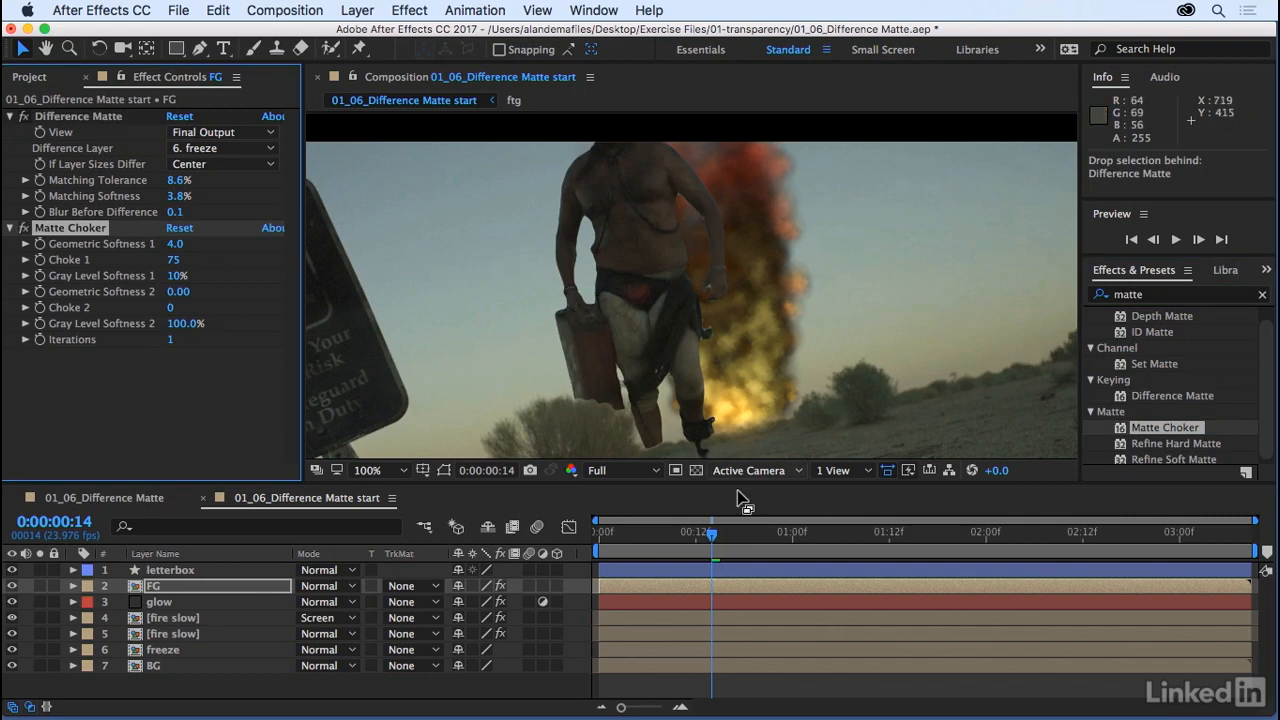
Step: At 0:00:00:12, set the Matte Choker's Gray Level Softness 1 to 31%
mouse_move(712, 535)
mouse_down()
mouse_move(606, 550)
mouse_move(694, 543)
mouse_up()
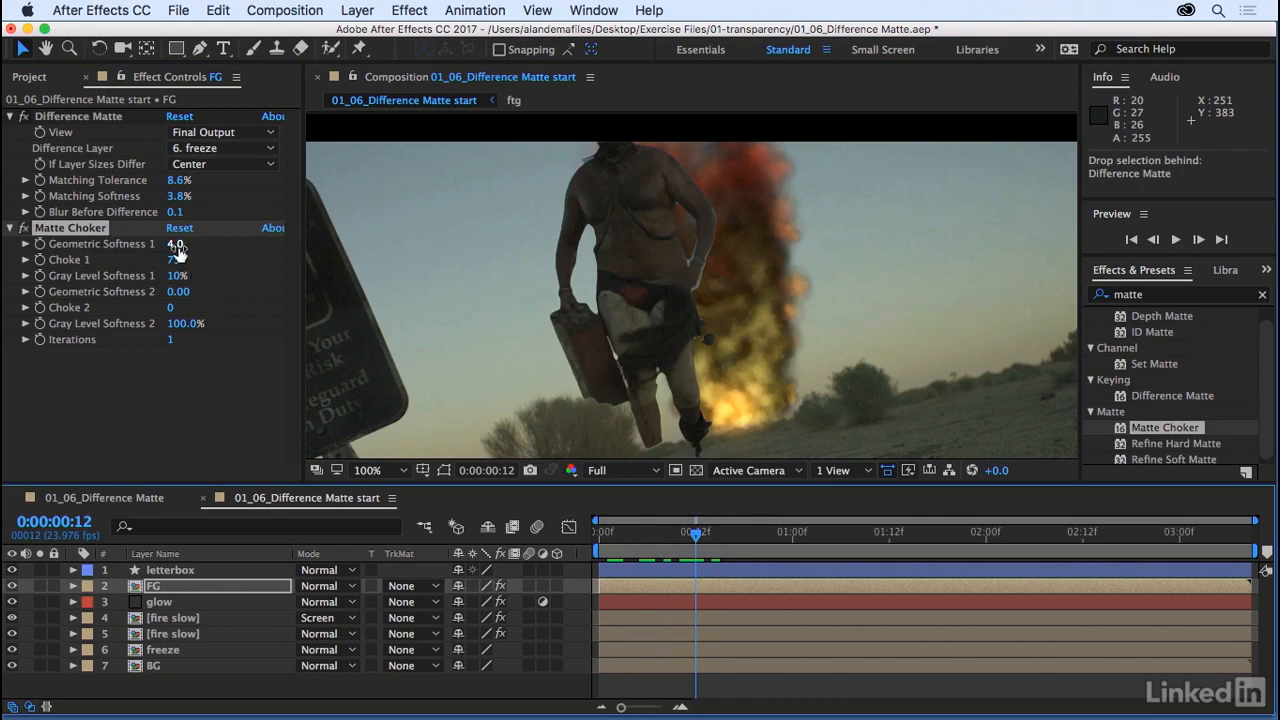
drag(175, 268, 178, 274)
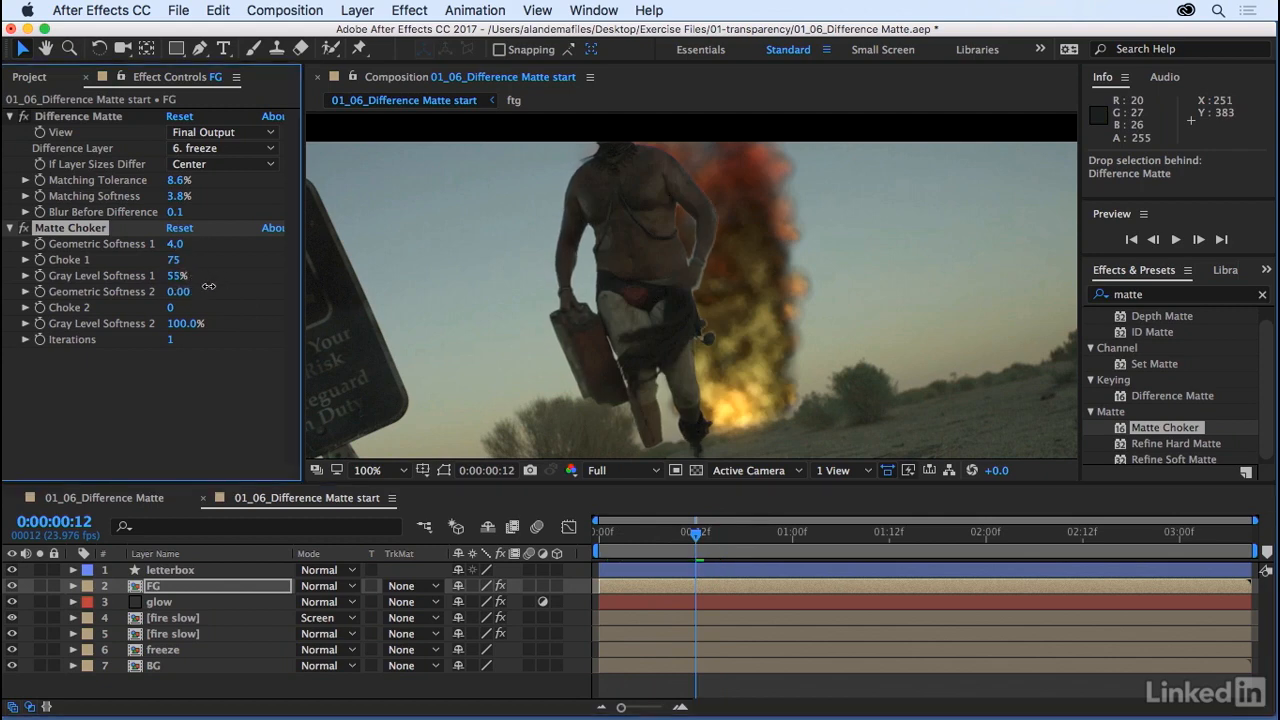
drag(208, 287, 160, 270)
Step: Set the Difference Matte's Matching Tolerance to 18.9% and Matching Softness to 9.5%, and preview the shot from the start
drag(178, 182, 325, 183)
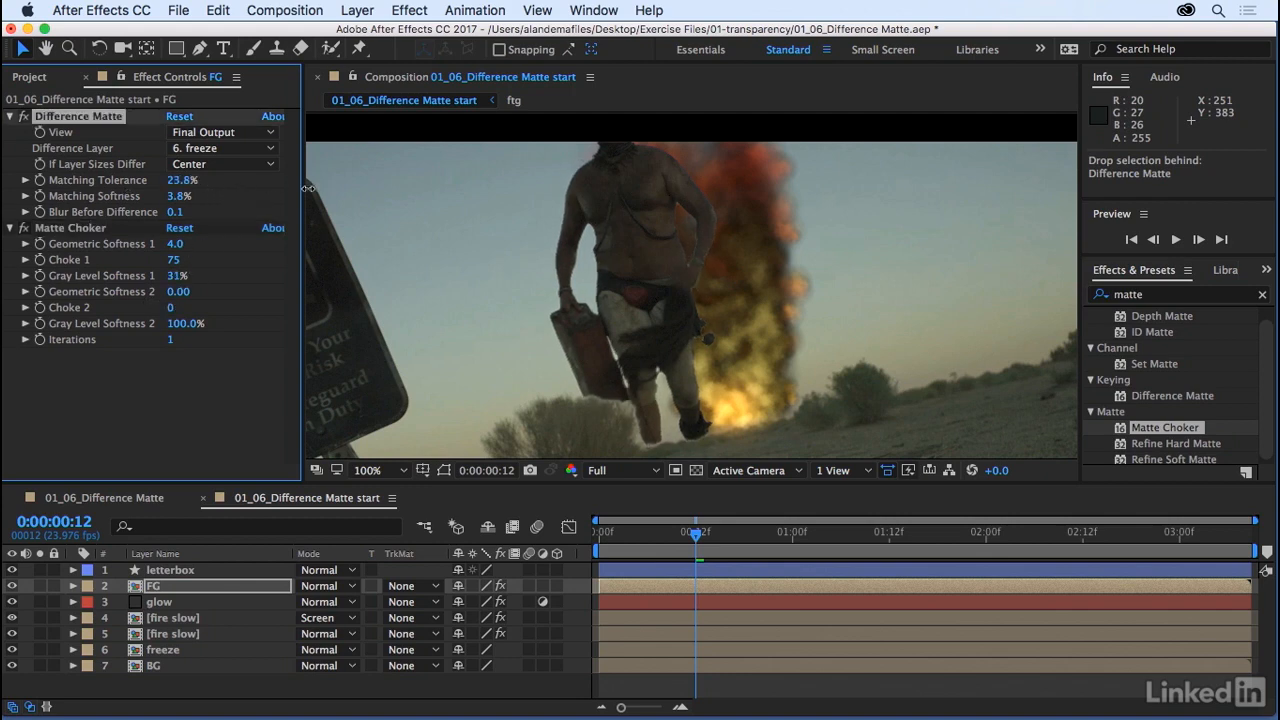
drag(182, 196, 204, 196)
drag(714, 541, 711, 588)
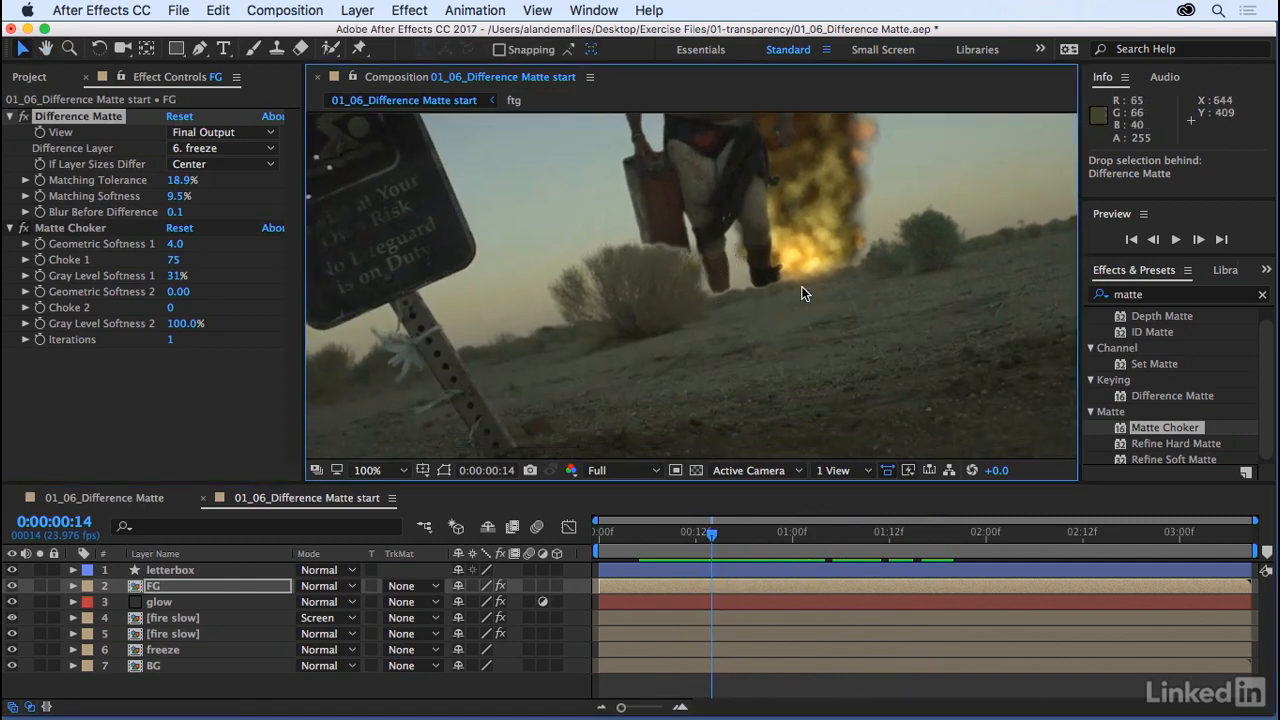
key(Home)
key(space)
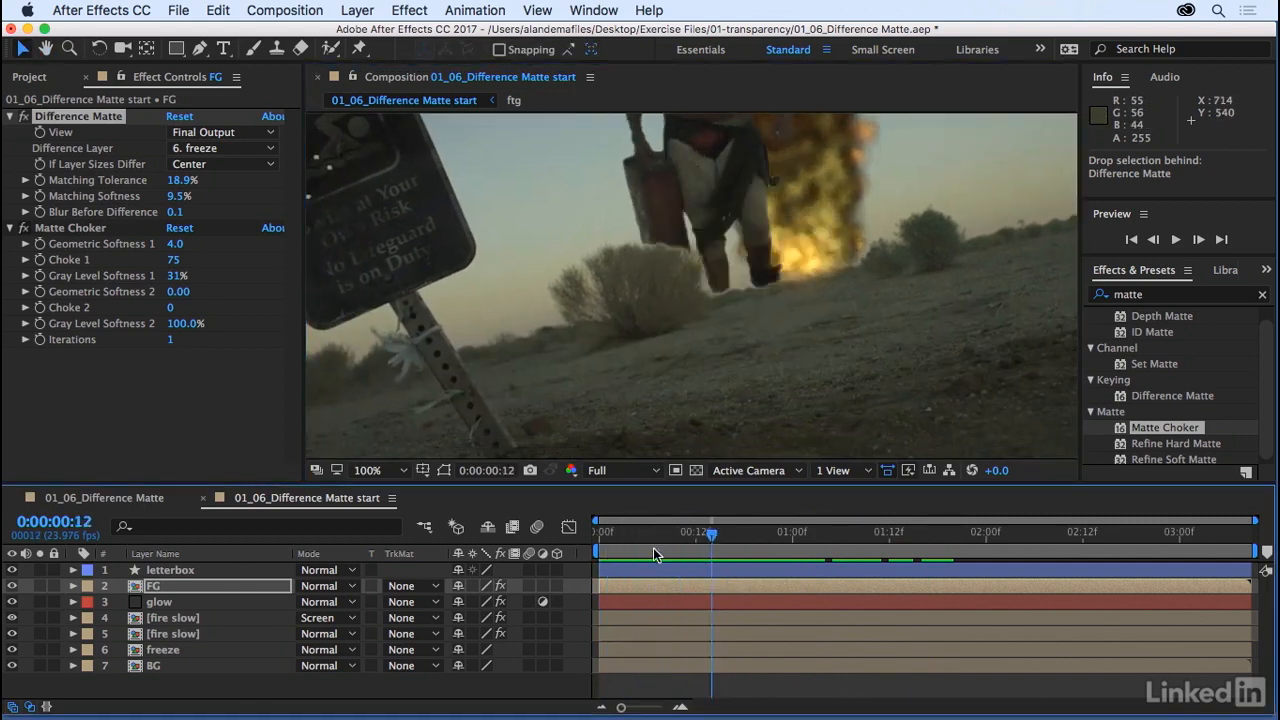
key(space)
Step: Duplicate the BG layer, move the copy directly above FG and rename it patch
click(146, 667)
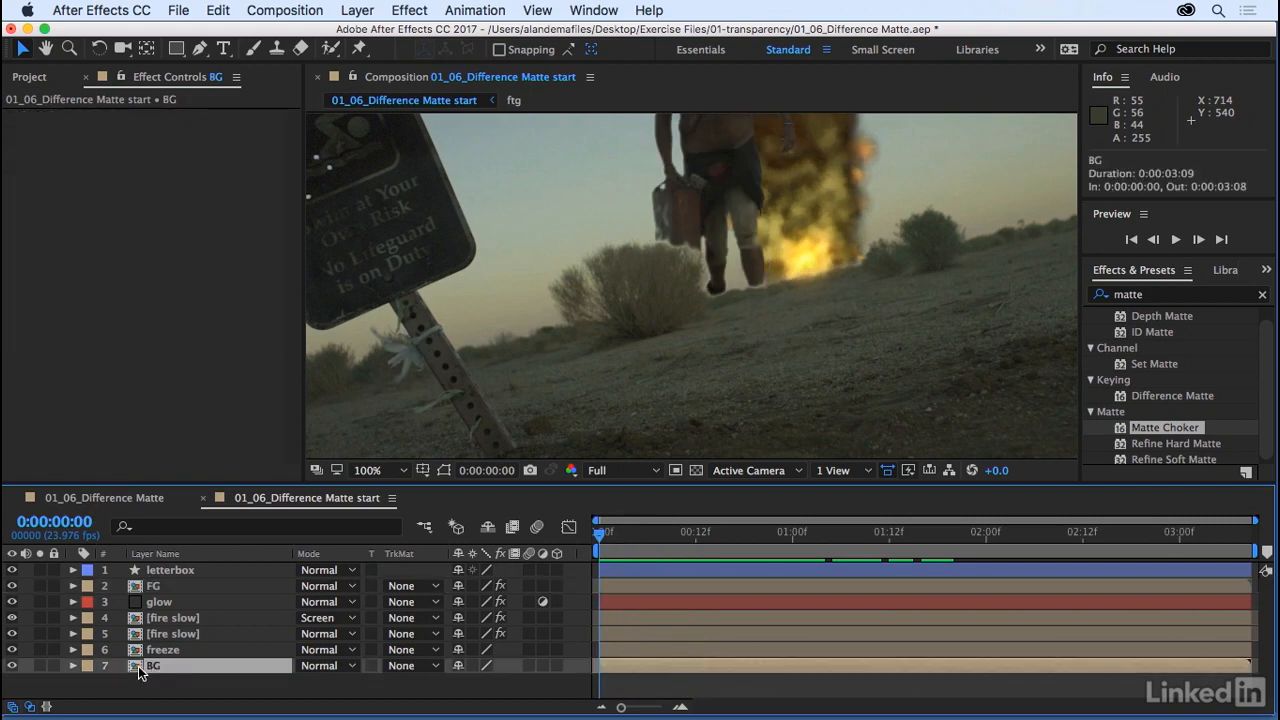
click(218, 10)
click(245, 235)
drag(158, 666, 143, 589)
key(Return)
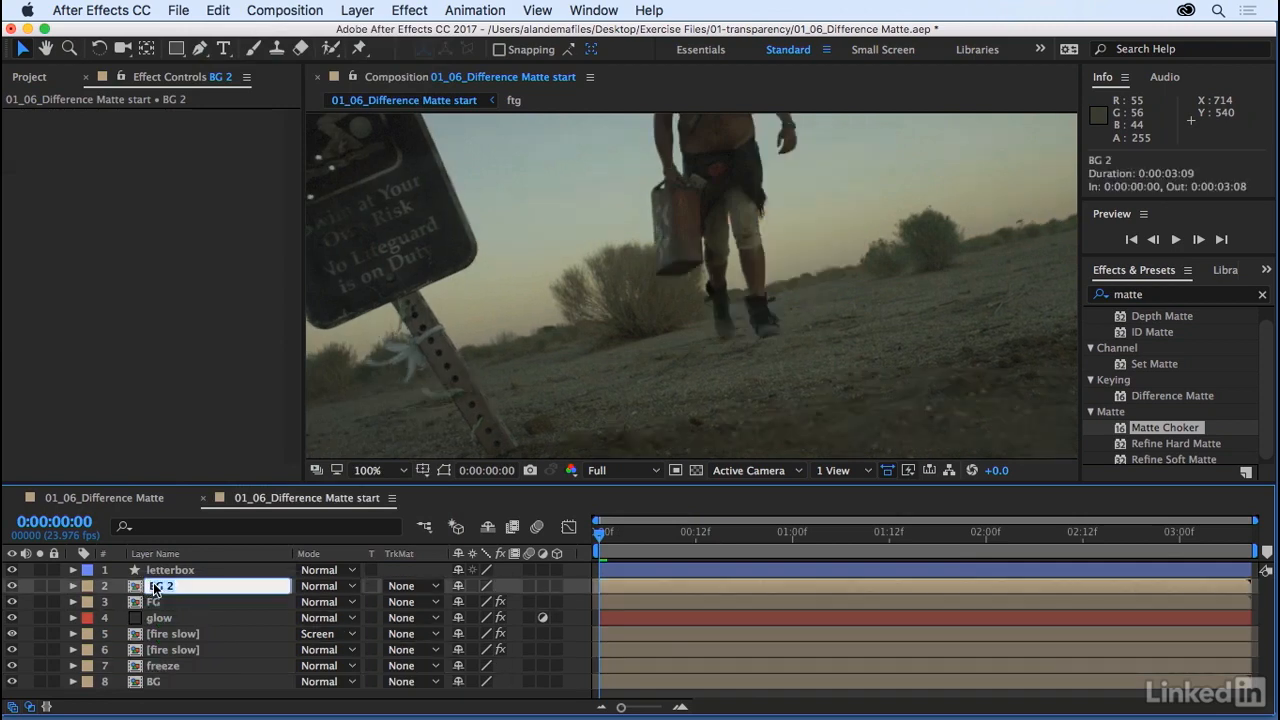
text(patch)
key(Return)
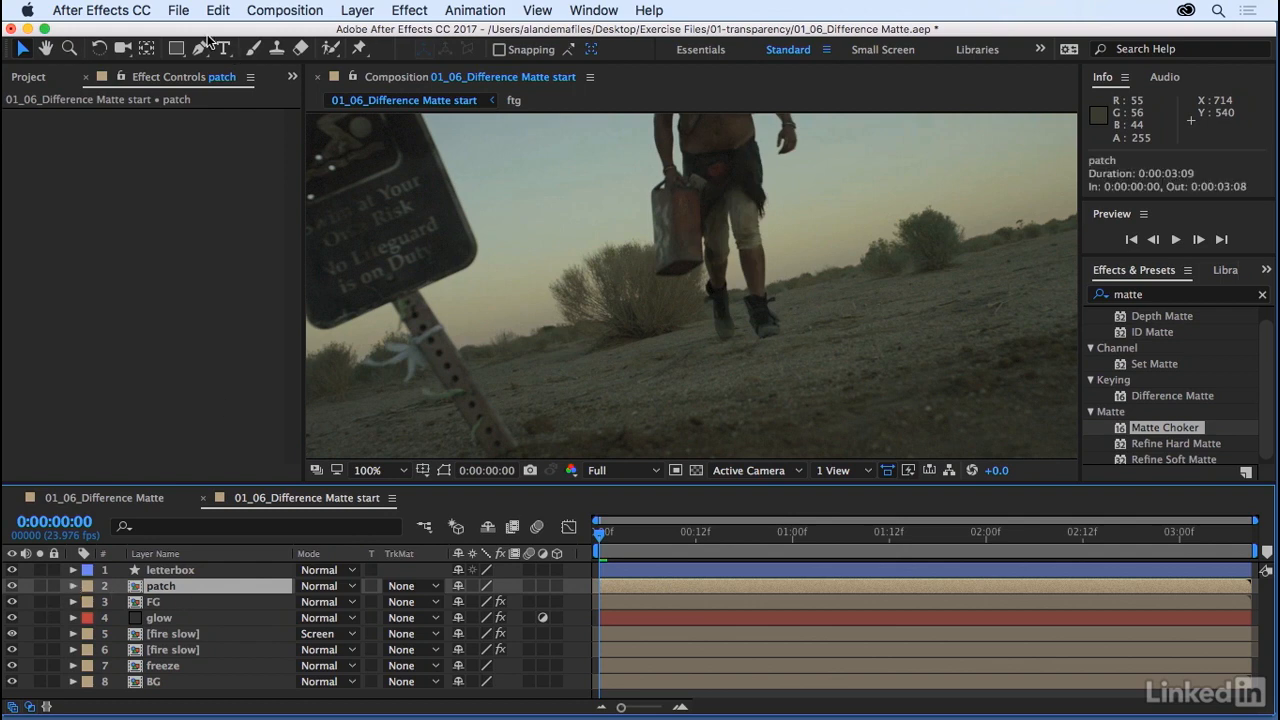
Step: Draw a rectangular mask on the patch layer over the man's lower legs and reshape its right-hand corners to take in both boots
click(178, 49)
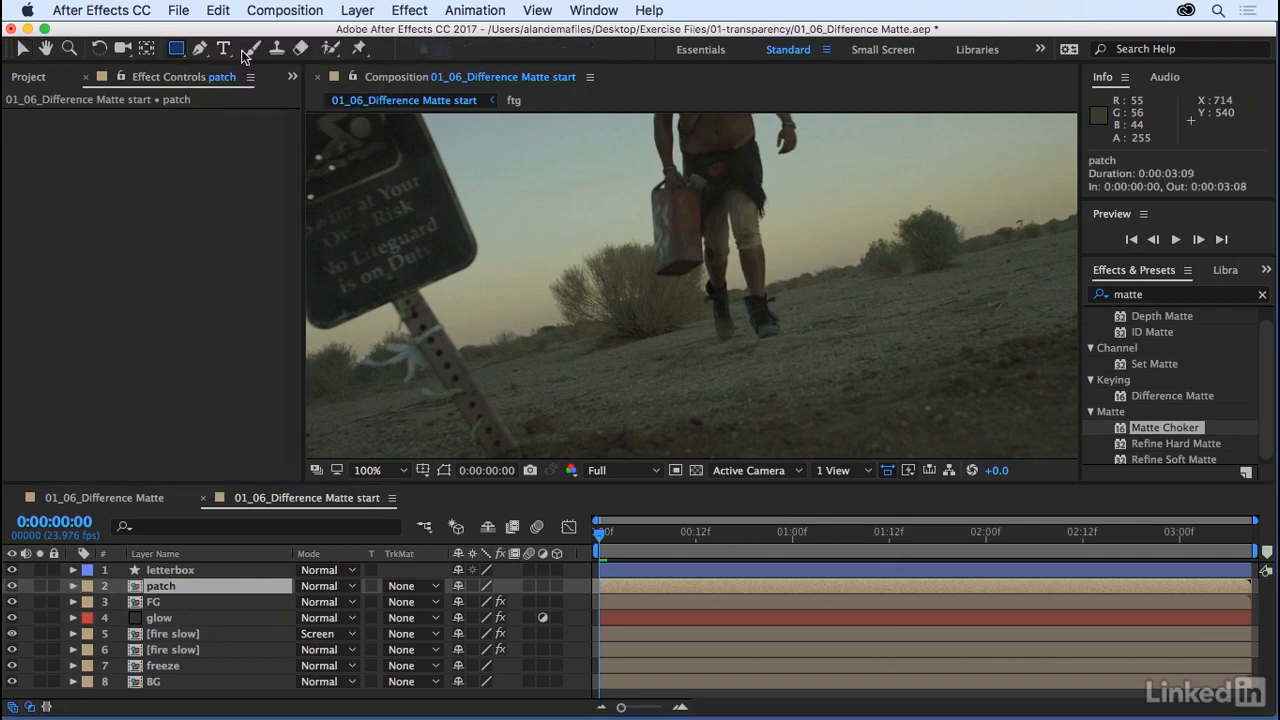
drag(614, 214, 722, 349)
click(25, 52)
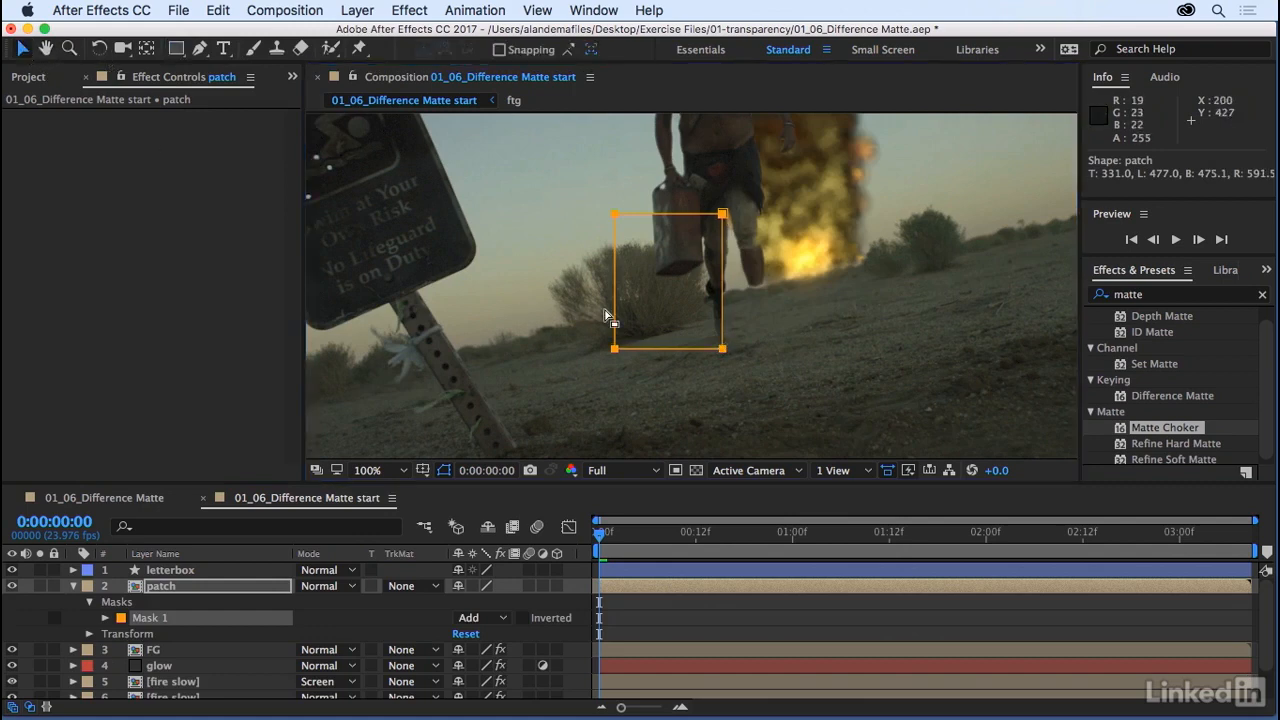
drag(722, 351, 802, 344)
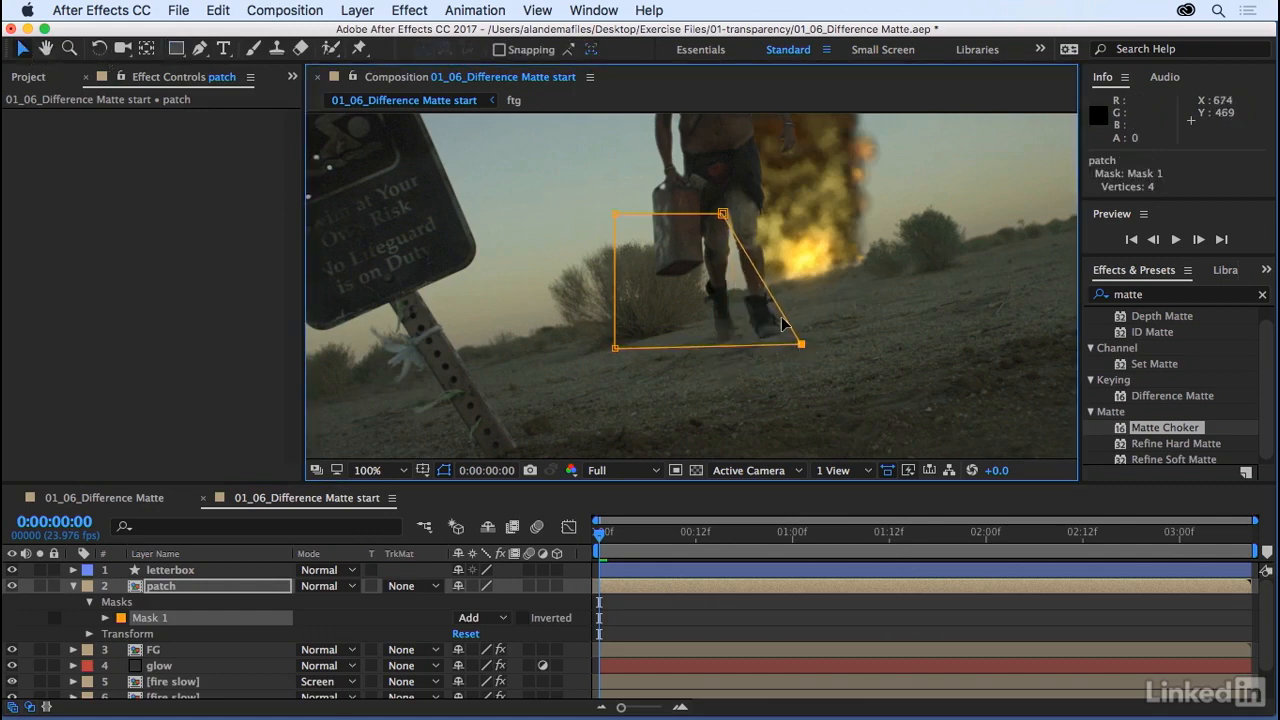
drag(722, 214, 676, 152)
drag(801, 343, 816, 366)
Step: At 0:00:00:23, draw a closed four-point Pen mask on the patch layer around the ground, running from the signpost past the frame's right edge
drag(672, 541, 785, 541)
scroll(955, 280, right, 3)
scroll(955, 280, down, 1)
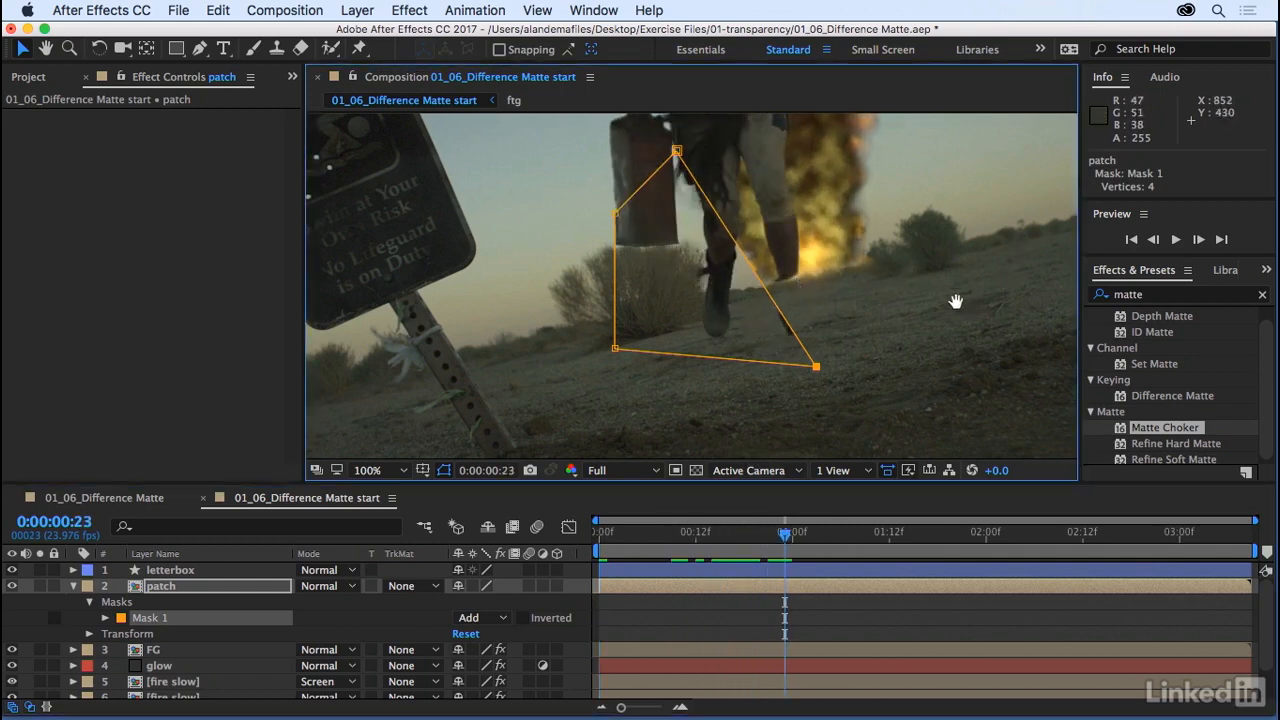
click(153, 588)
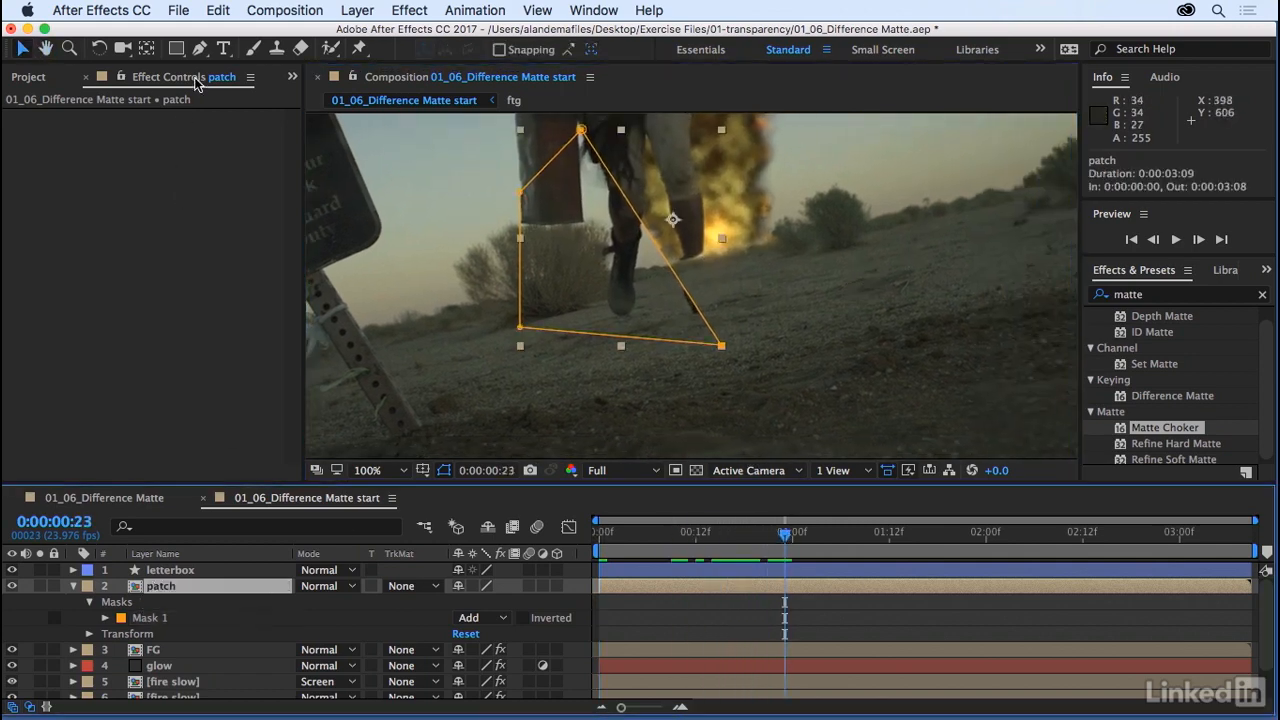
click(199, 48)
key(comma)
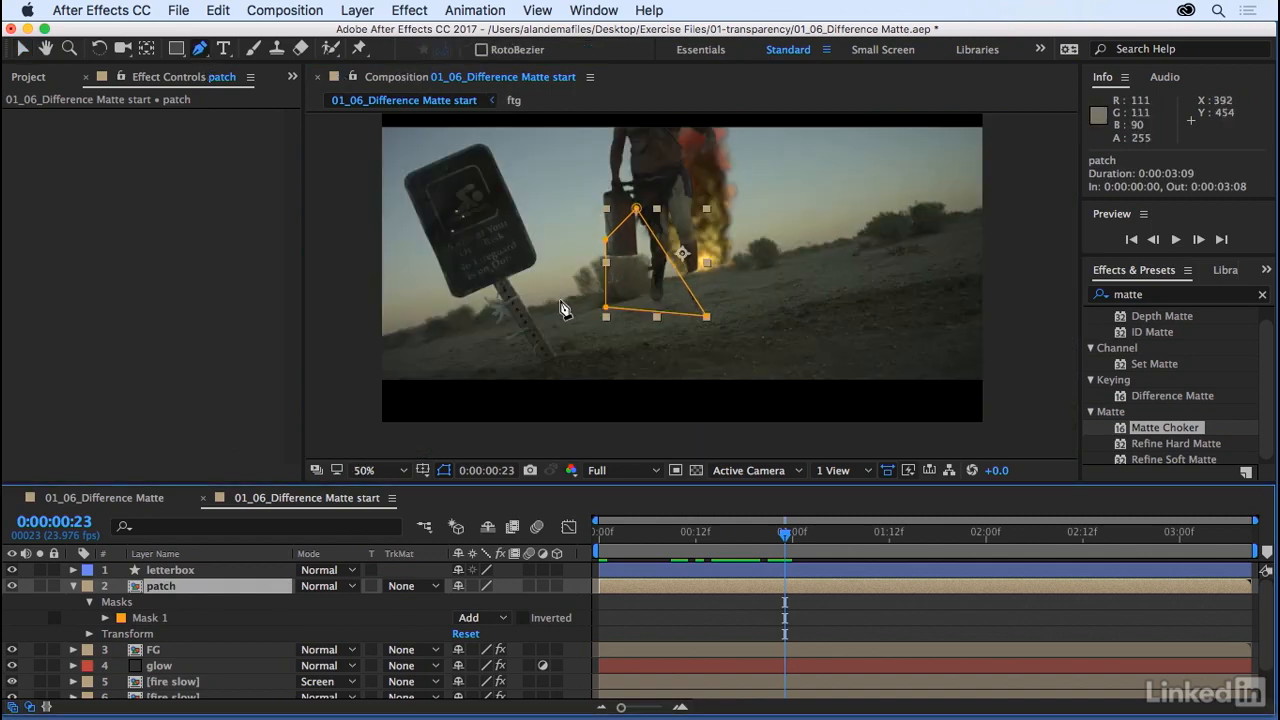
click(546, 307)
click(1009, 204)
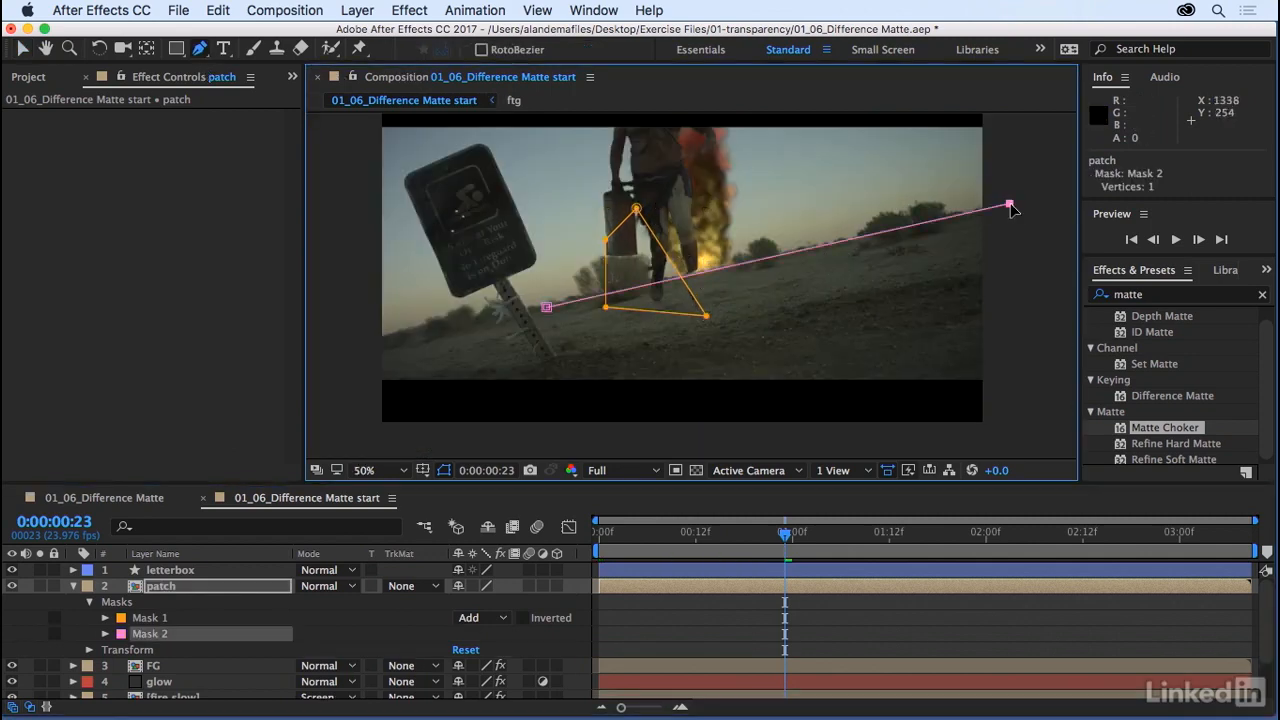
click(1040, 382)
click(547, 391)
click(546, 307)
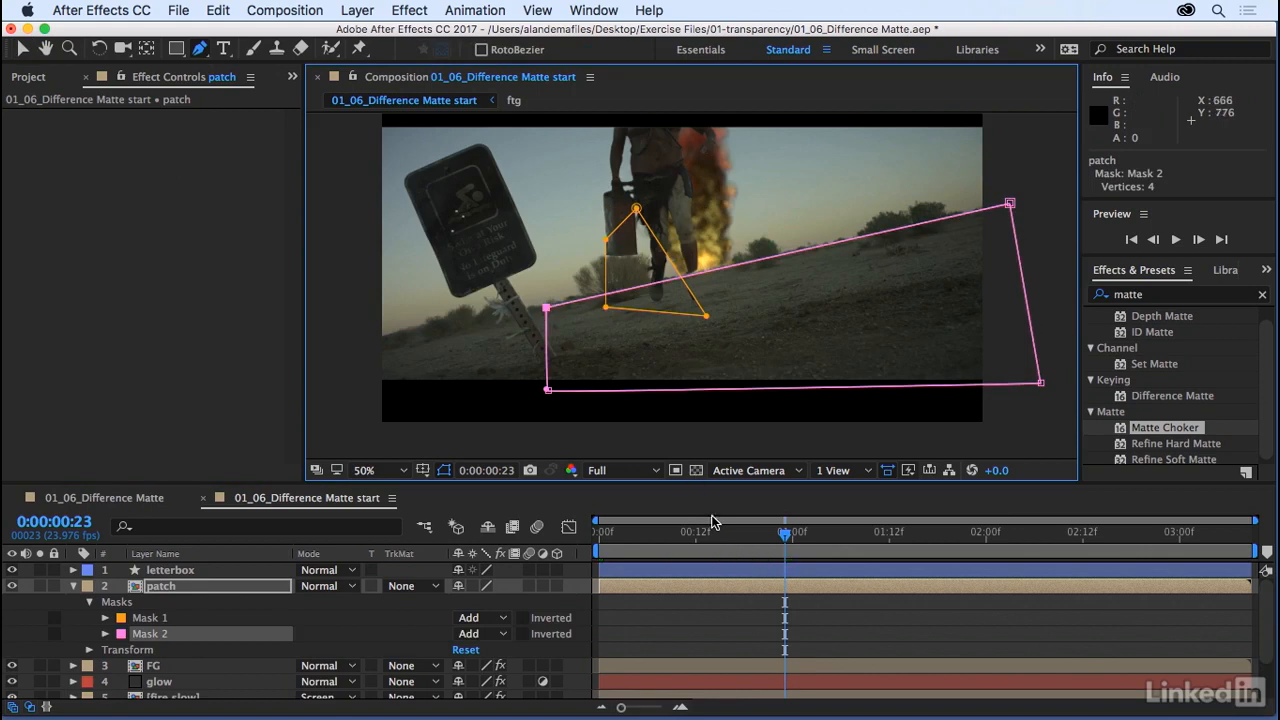
Step: At 0:00:01:16, move Mask 1's lower-right vertex down and inward between the boots, and preview the shot from the start
click(785, 535)
drag(785, 535, 921, 535)
key(period)
drag(754, 256, 686, 334)
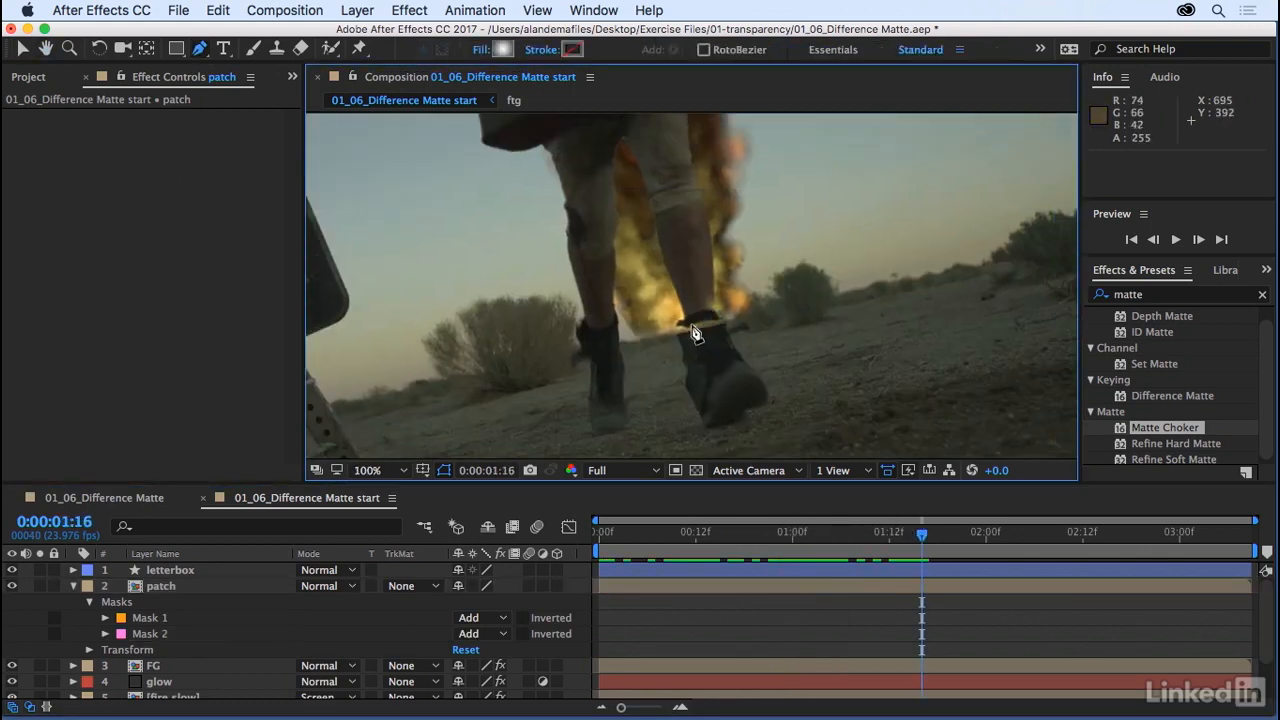
click(195, 590)
key(v)
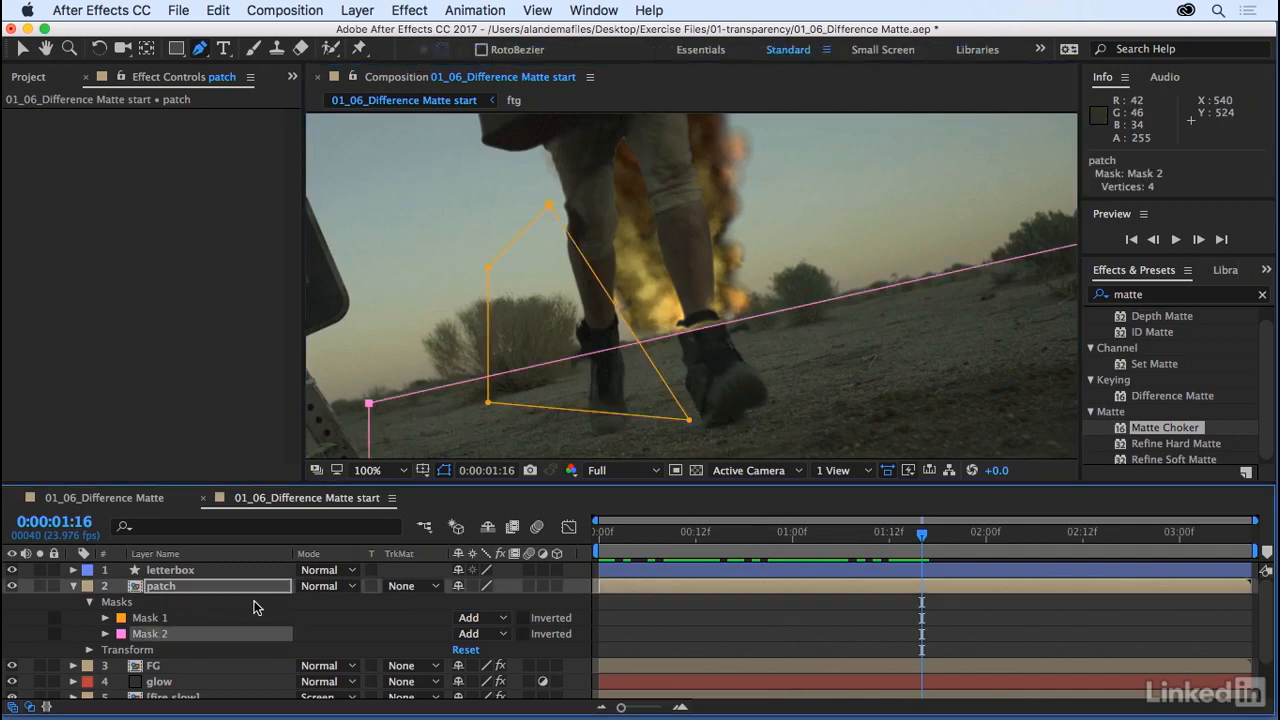
drag(690, 421, 660, 437)
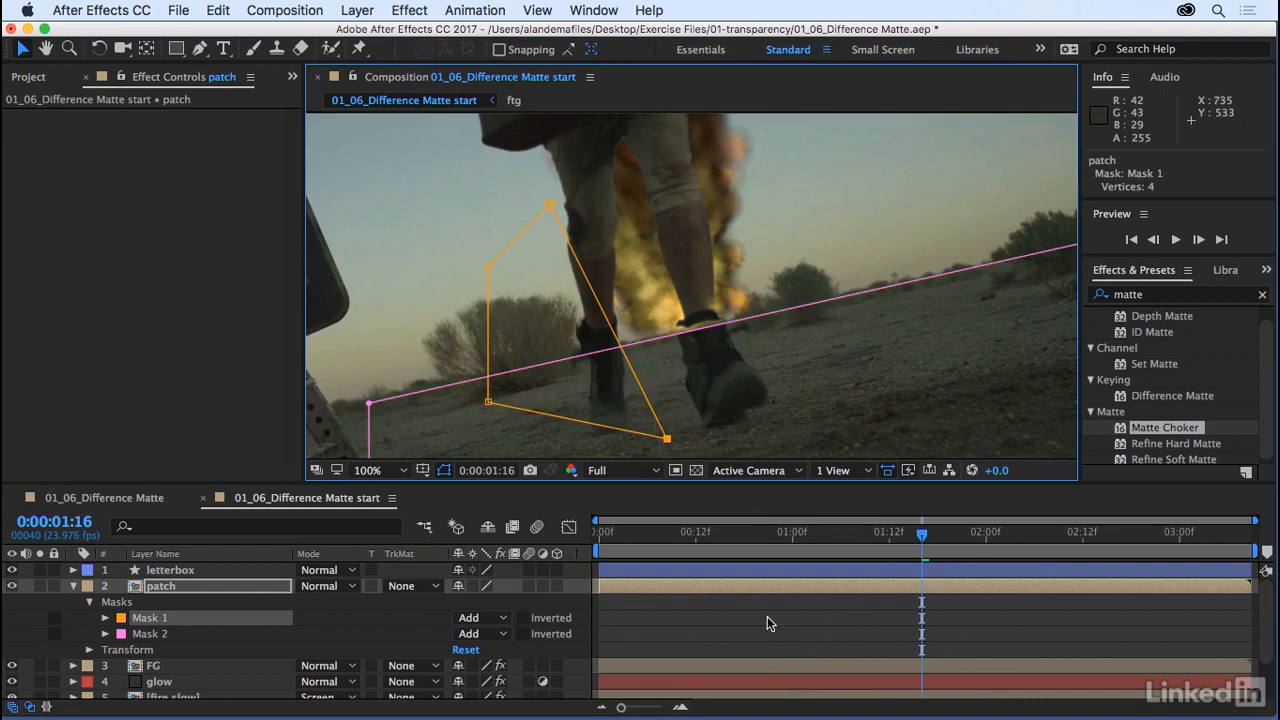
key(Home)
key(F2)
key(space)
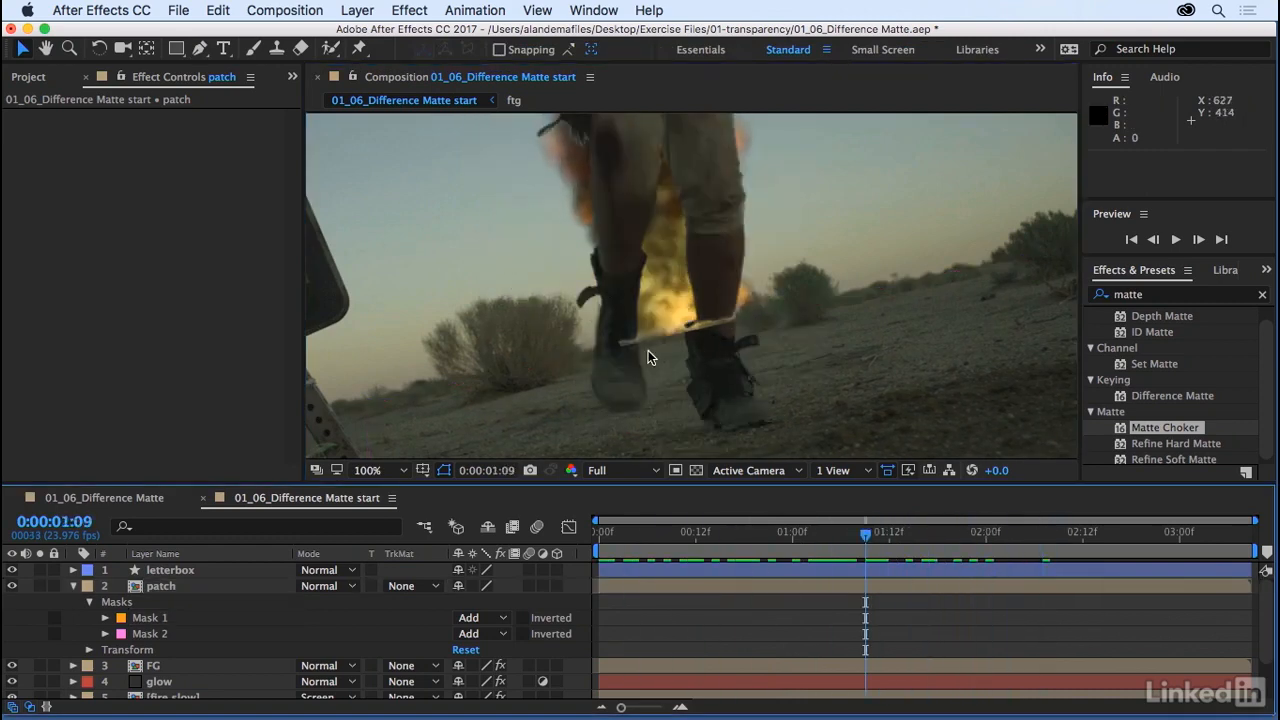
Step: Collapse the patch layer, duplicate the FG layer with its effects and place the copy above patch
click(73, 586)
click(203, 587)
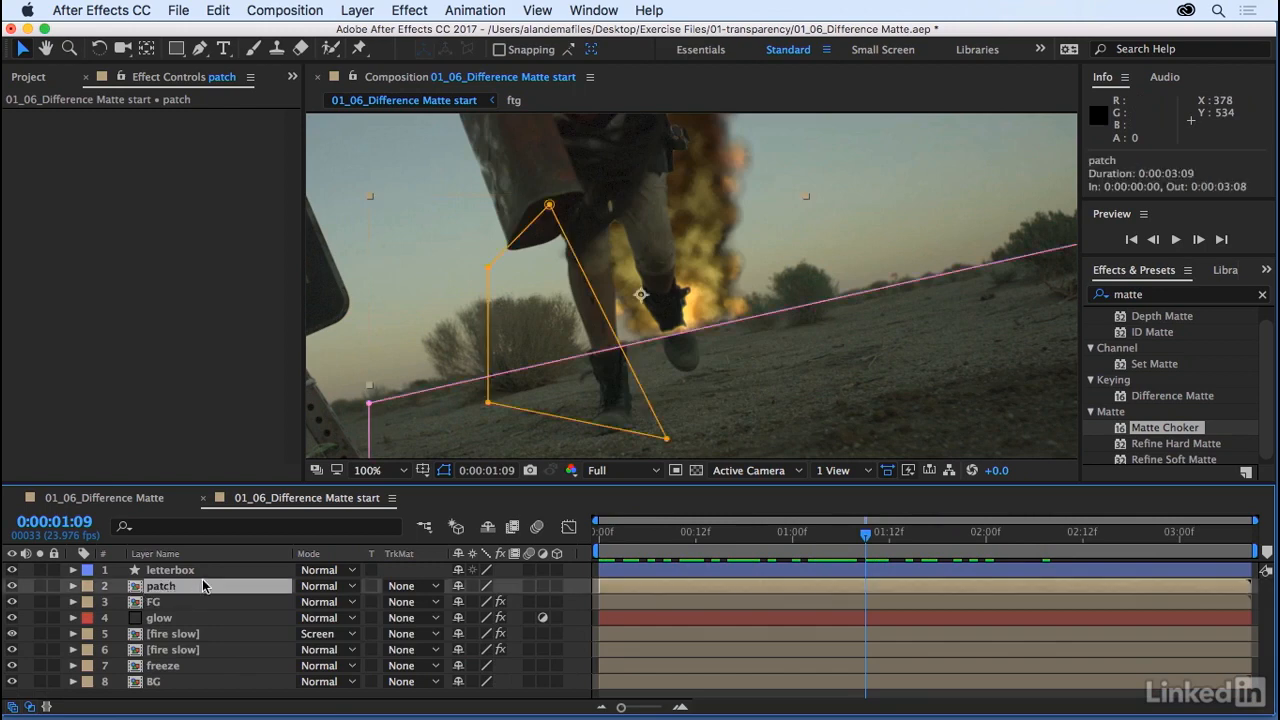
click(153, 602)
key(super+d)
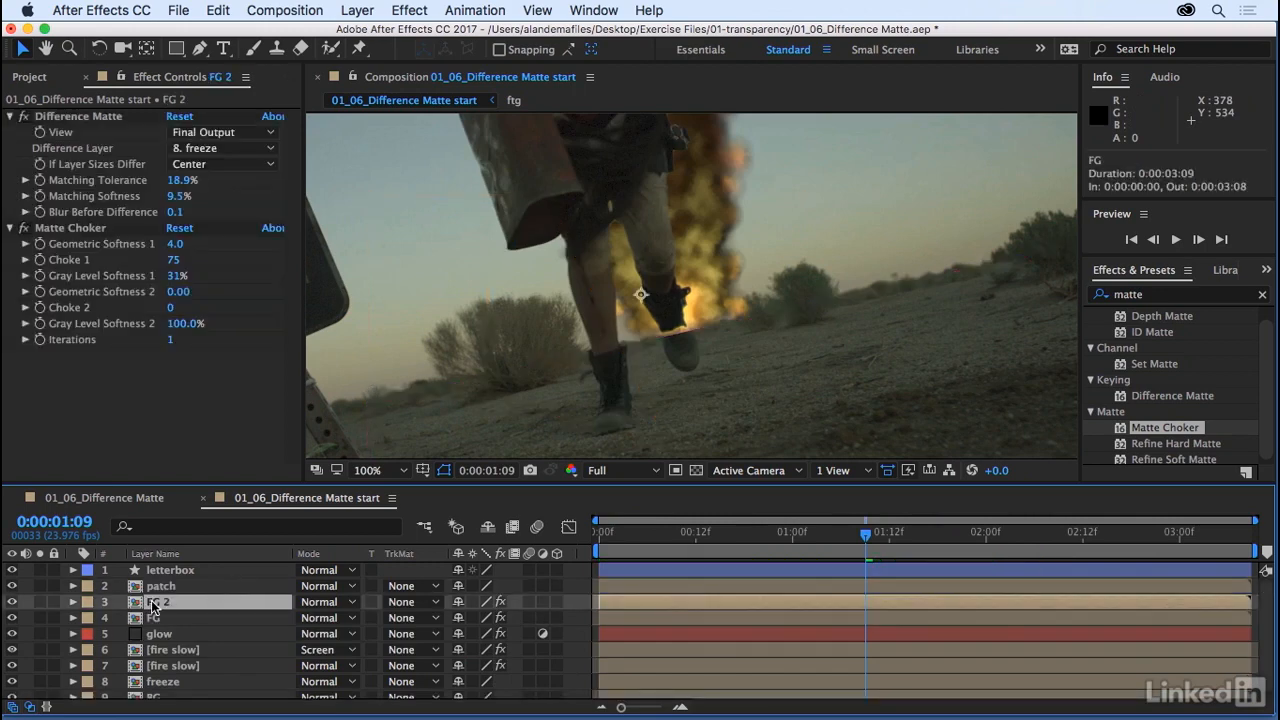
drag(153, 605, 166, 588)
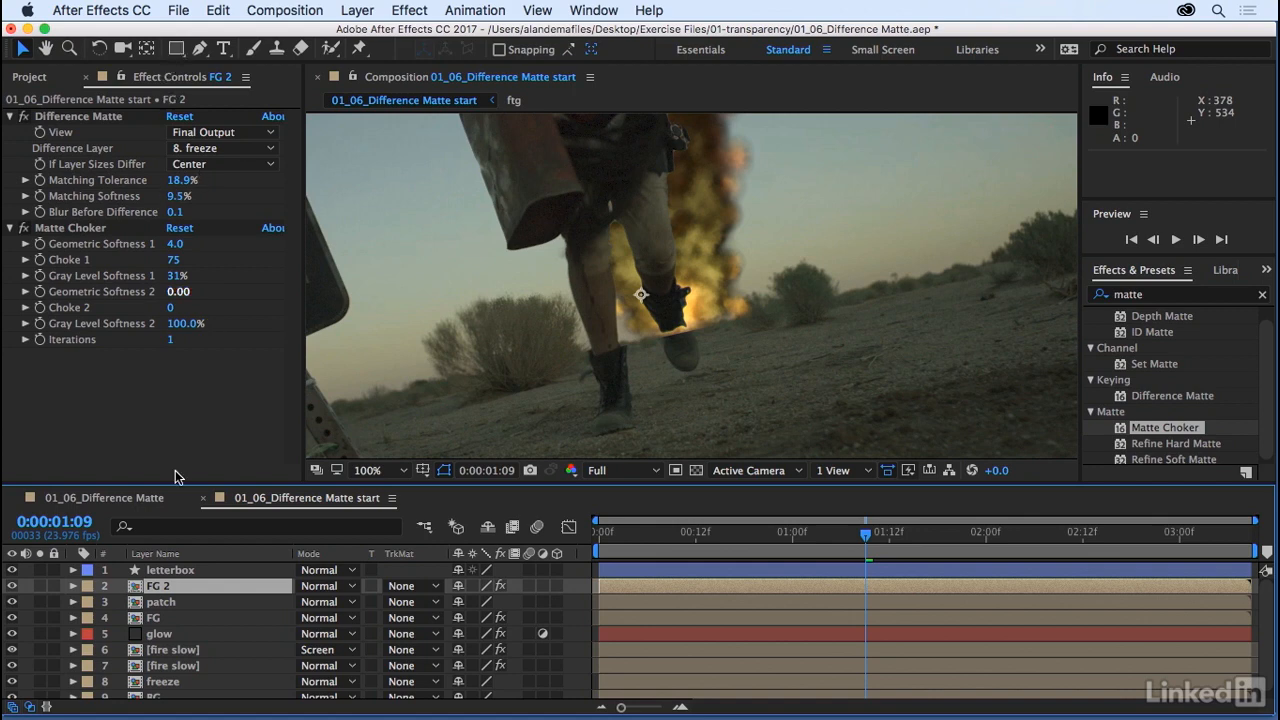
Step: Solo FG 2 and draw a closed four-point Pen mask on it at 0:00:01:09, following the sloping horizon across both boots
click(39, 586)
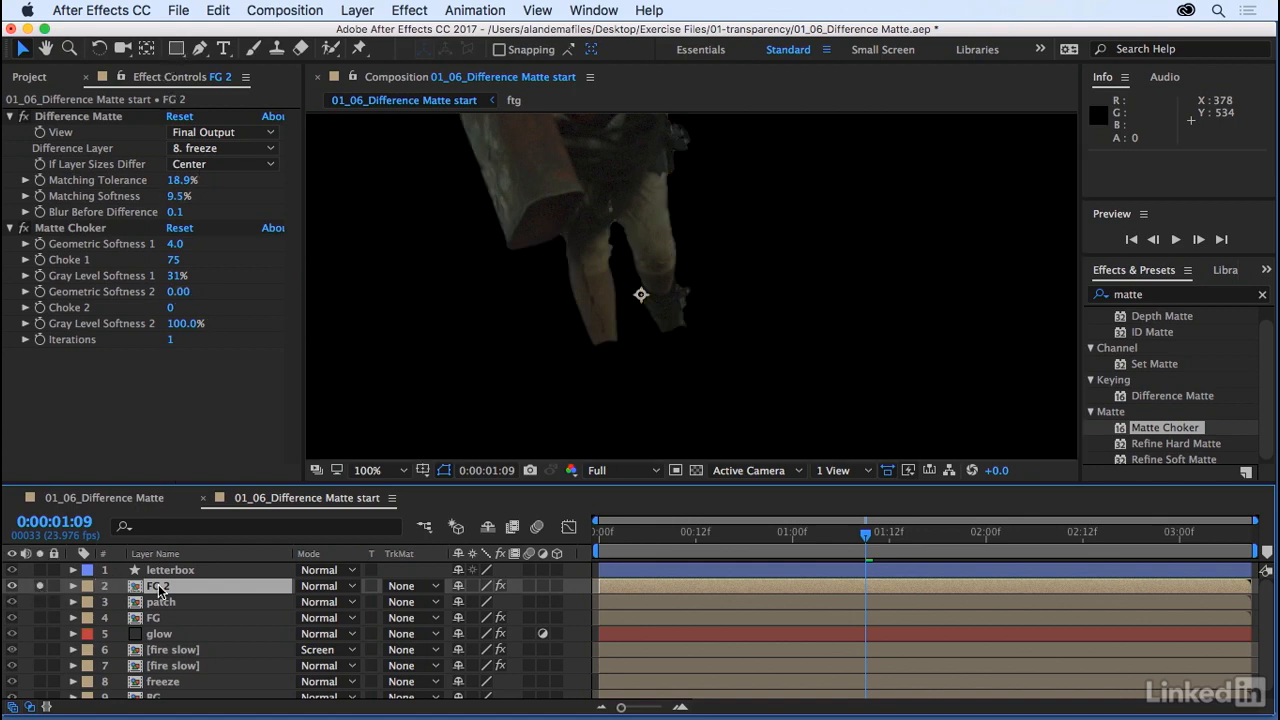
click(175, 49)
click(199, 49)
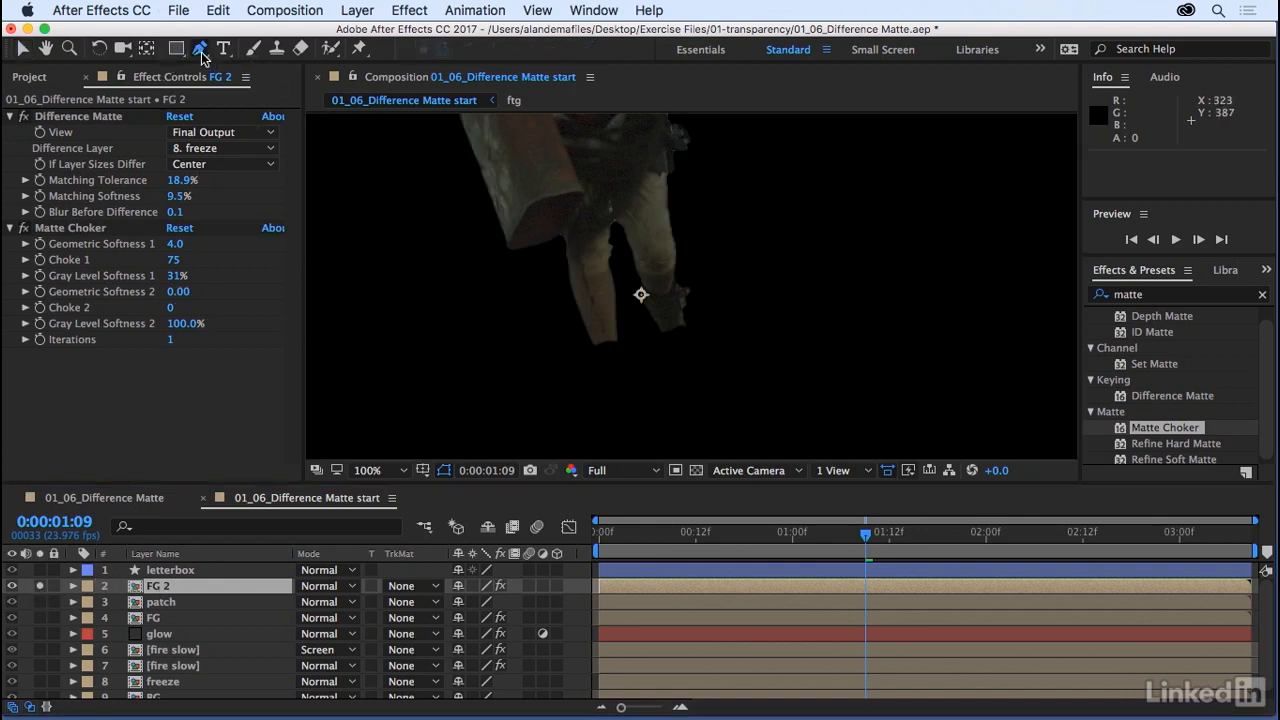
click(563, 339)
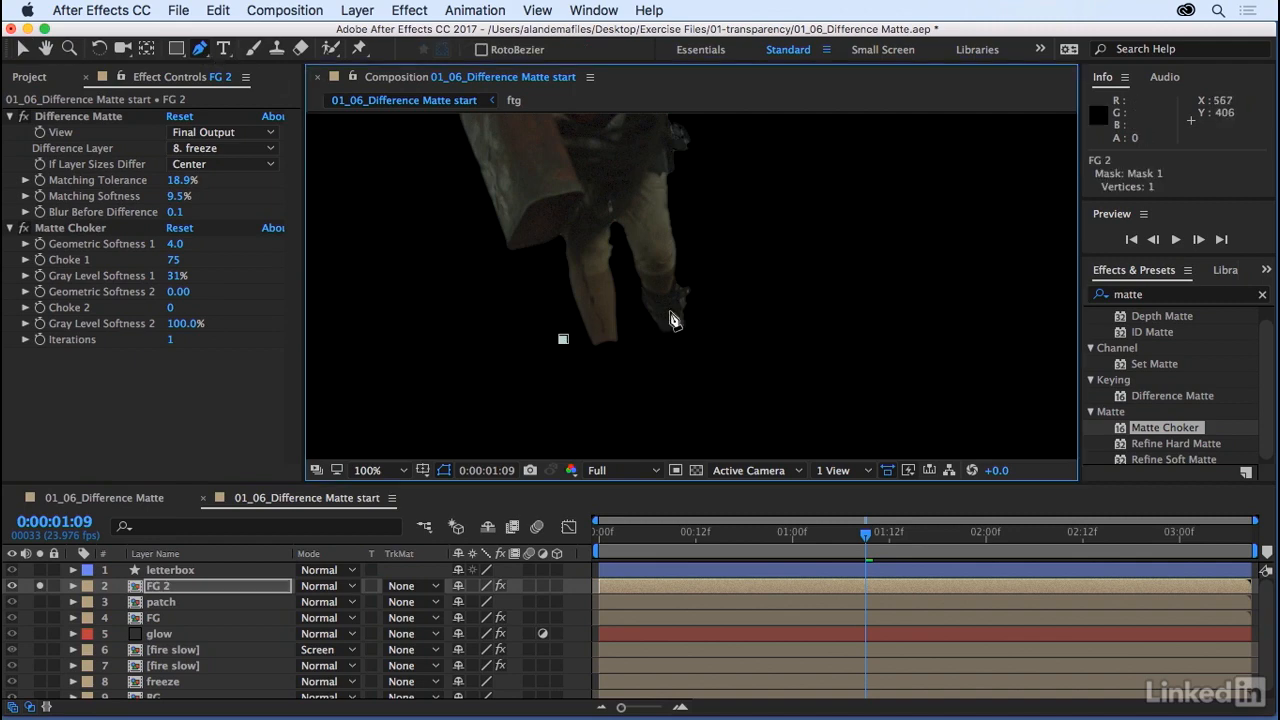
click(779, 281)
click(565, 390)
click(563, 340)
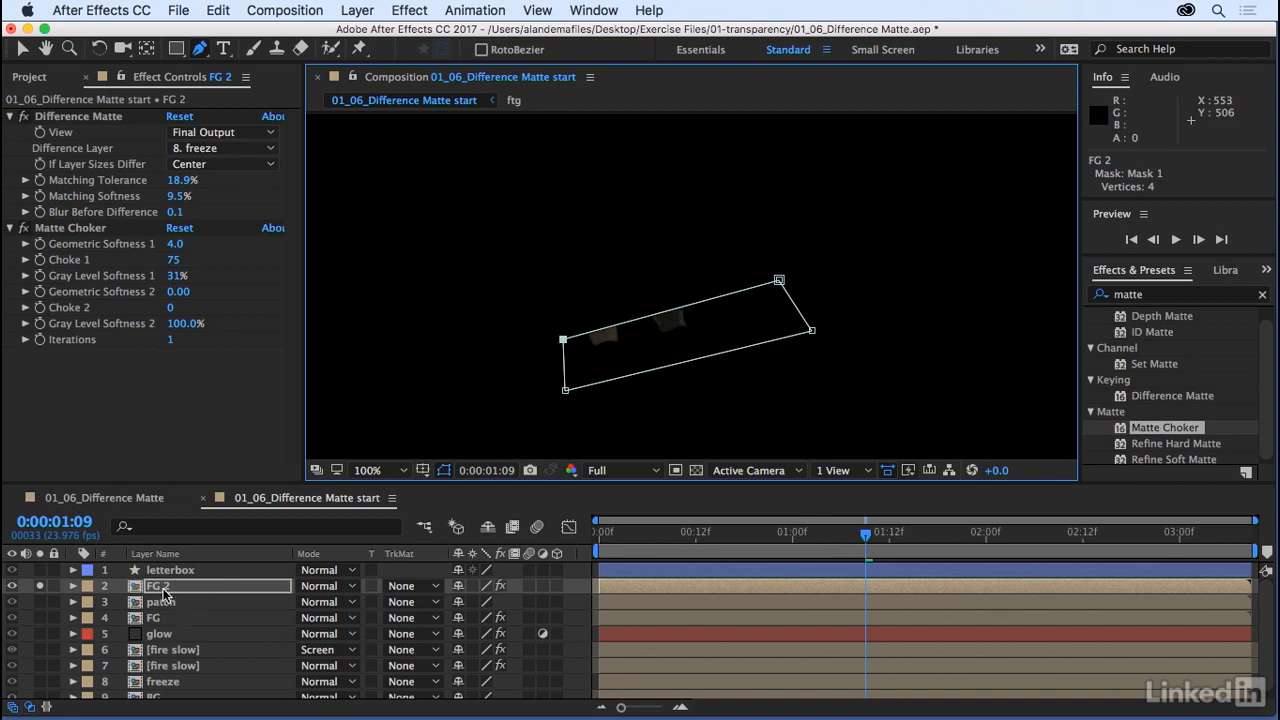
Step: On FG 2, set Difference Matte to 0.0% tolerance and 0.5% softness, and Matte Choker to Geometric Softness 1 3.4, Choke 1 58, Gray Level Softness 1 37%
click(79, 118)
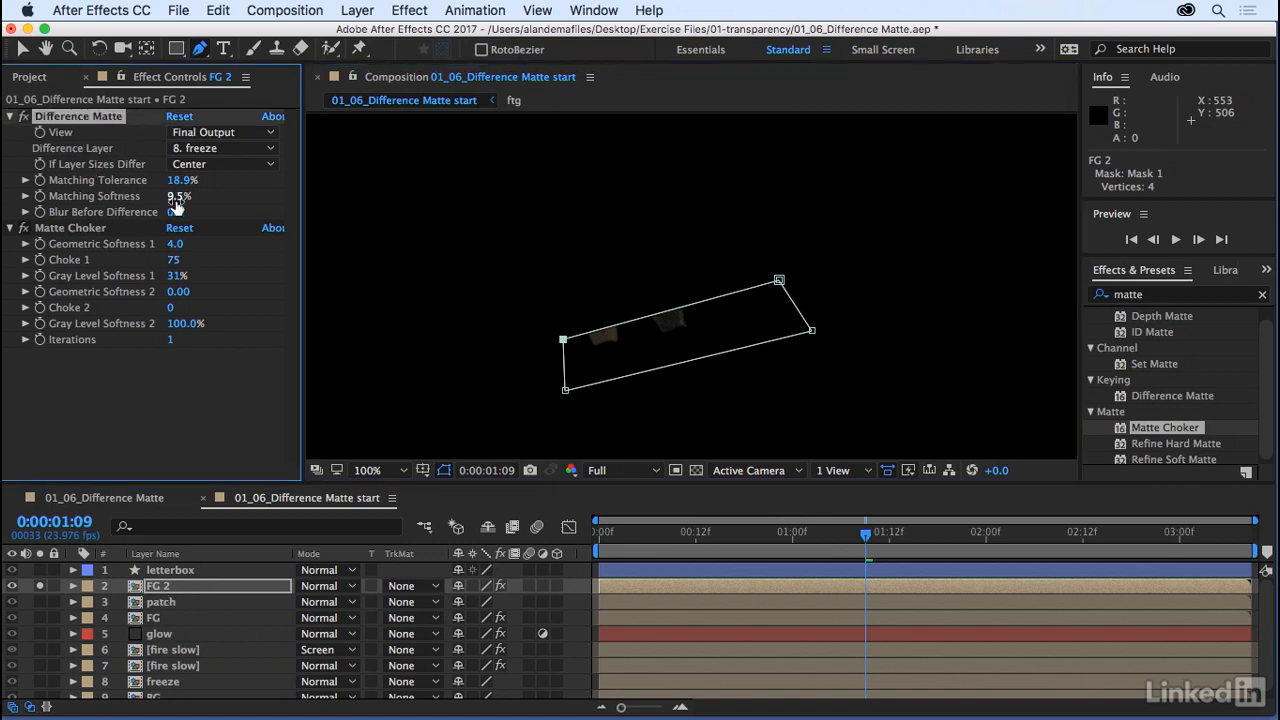
drag(182, 186, 113, 208)
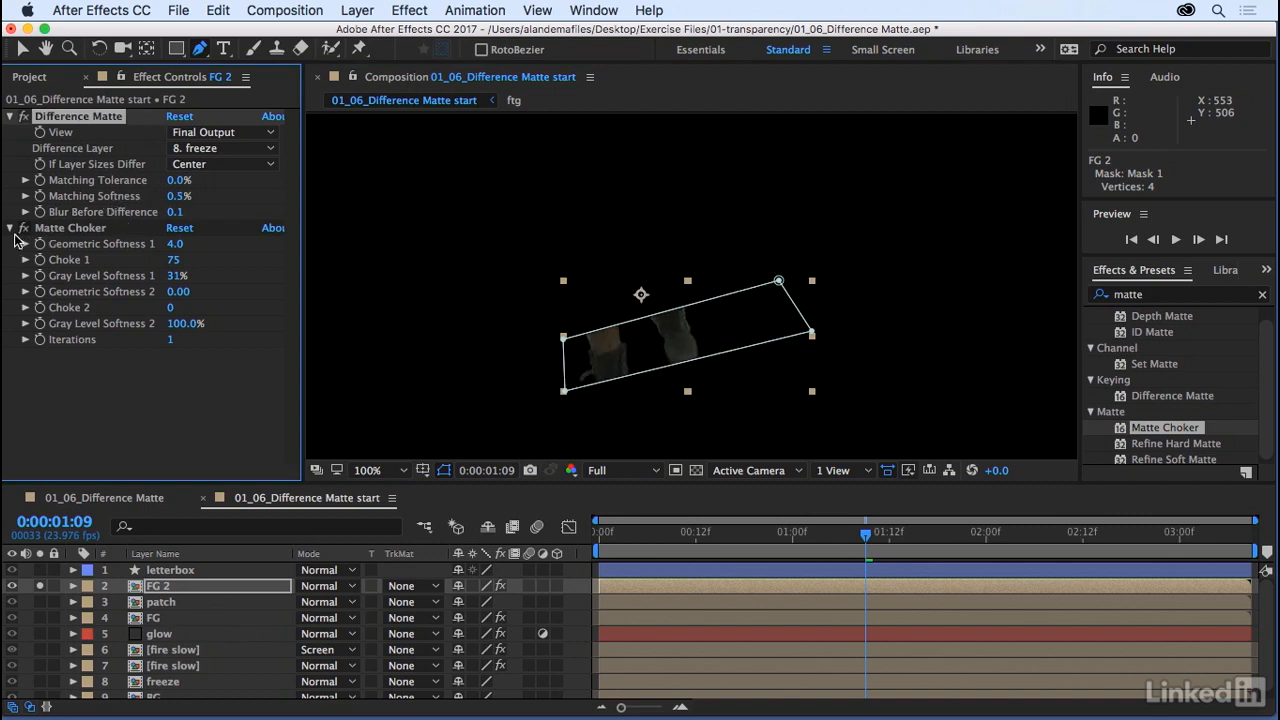
drag(175, 251, 152, 249)
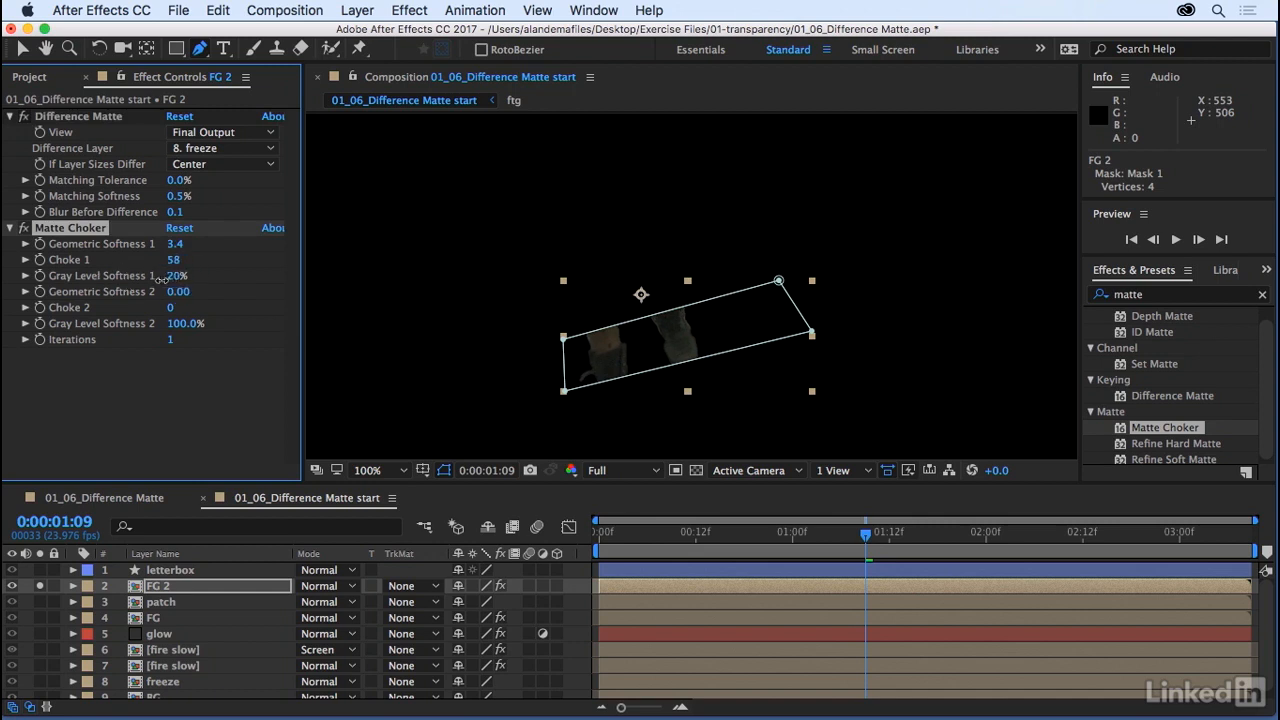
click(117, 430)
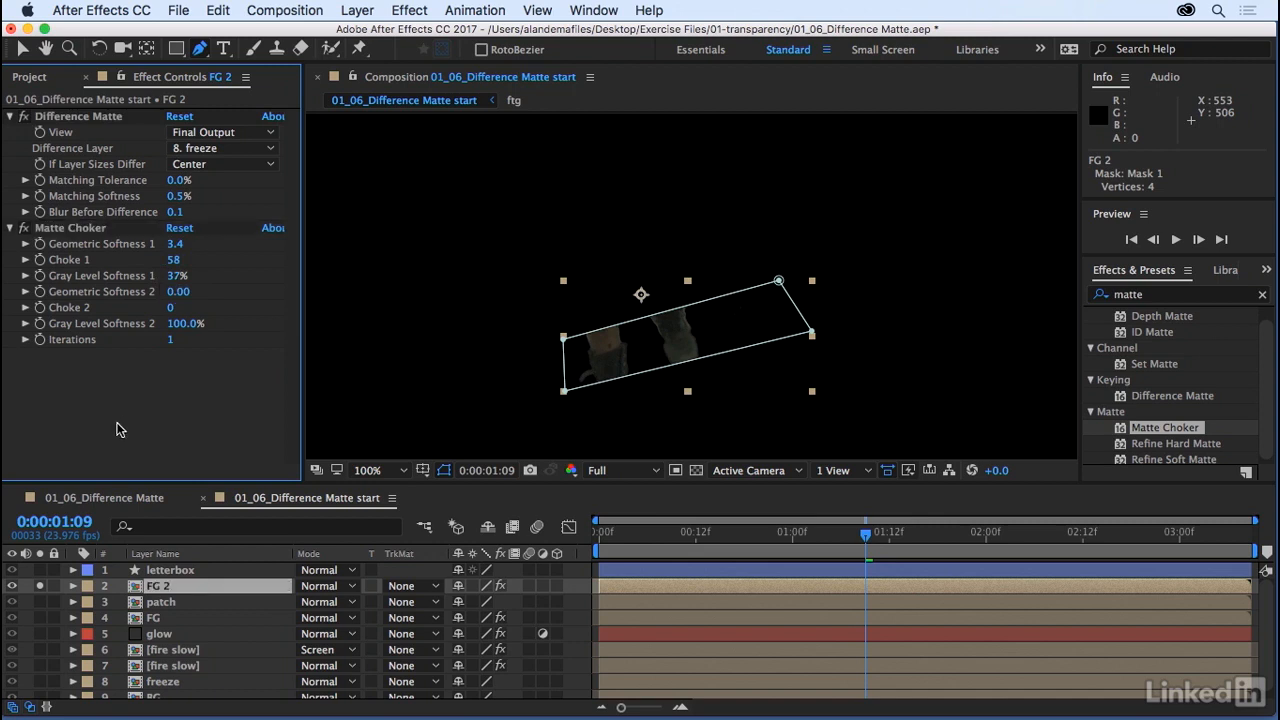
Step: Rename the FG 2 layer as horizon and turn off its solo so the full composite is displayed
click(157, 585)
key(Return)
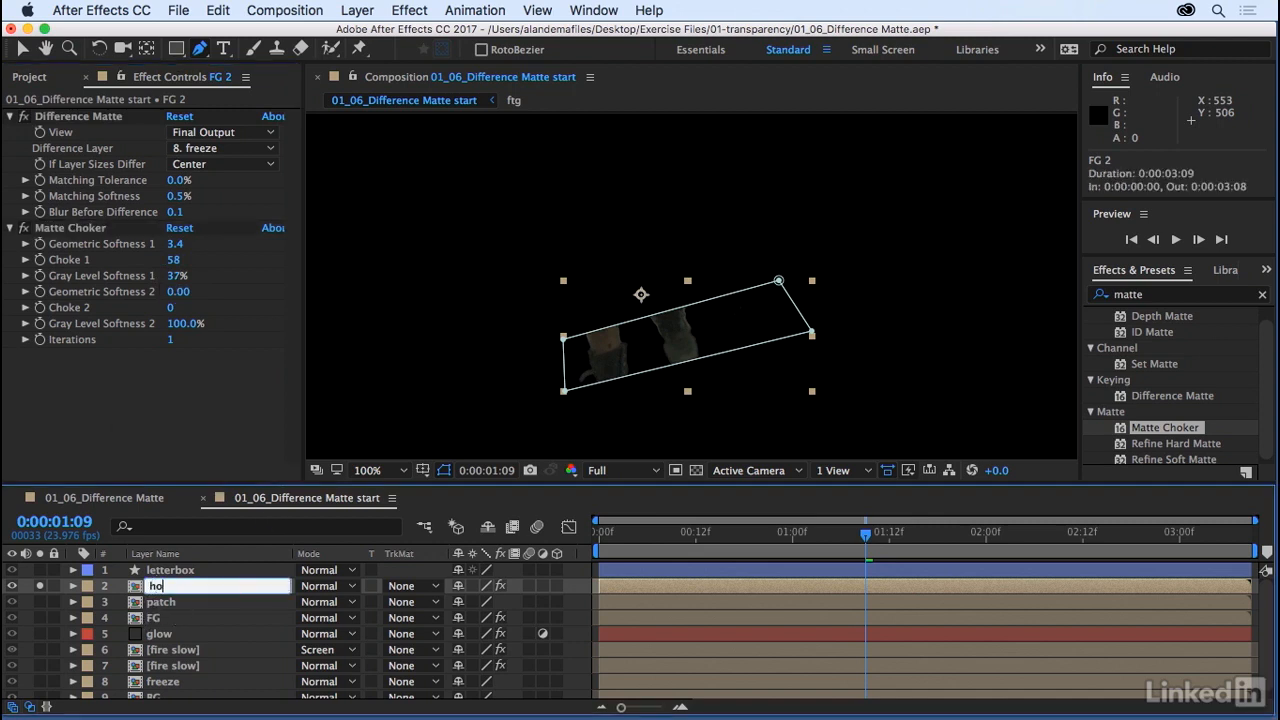
text(horizon)
key(Return)
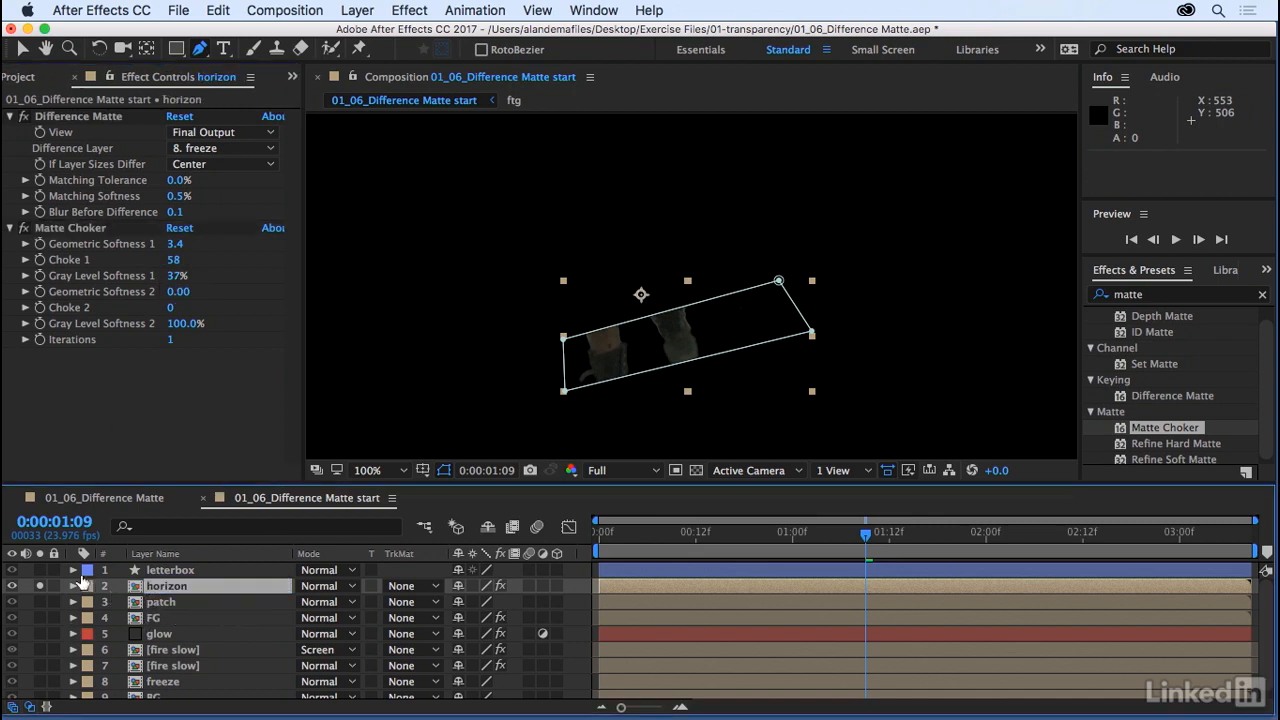
click(40, 586)
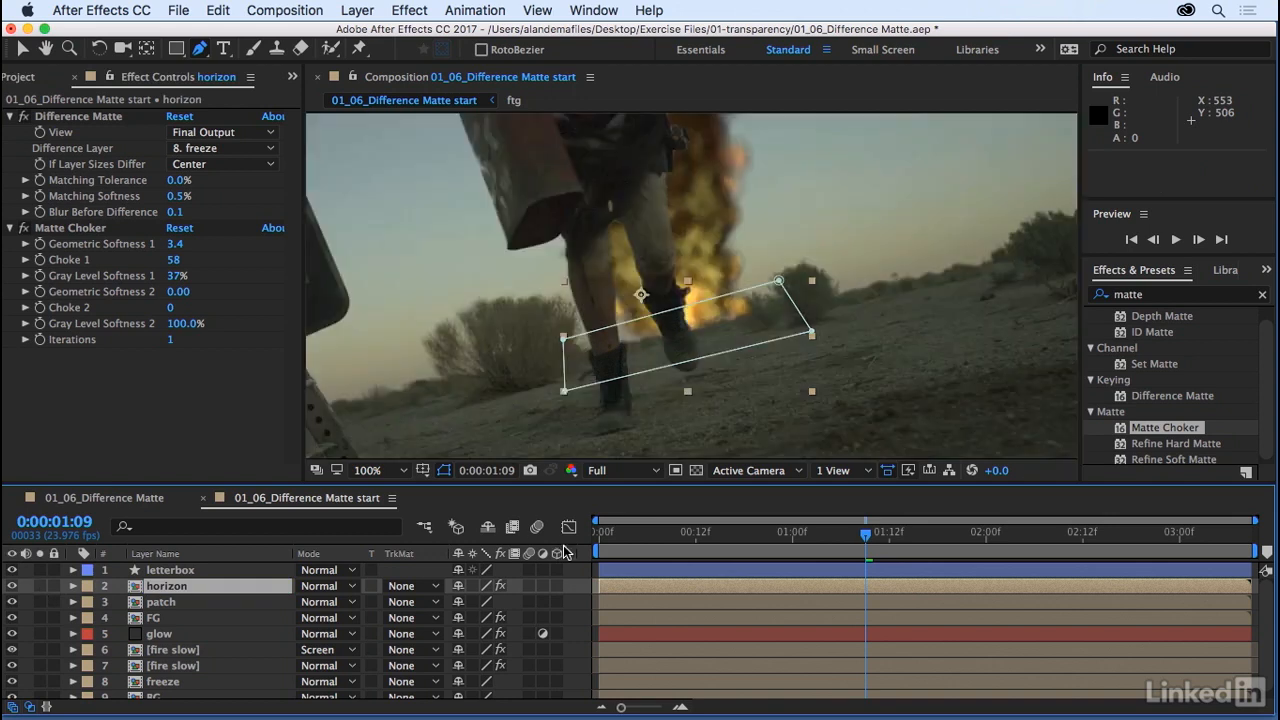
Step: Scrub and preview the shot from the start to check the boots along the horizon, and select the horizon layer at 0:00:02:08
drag(775, 540, 600, 580)
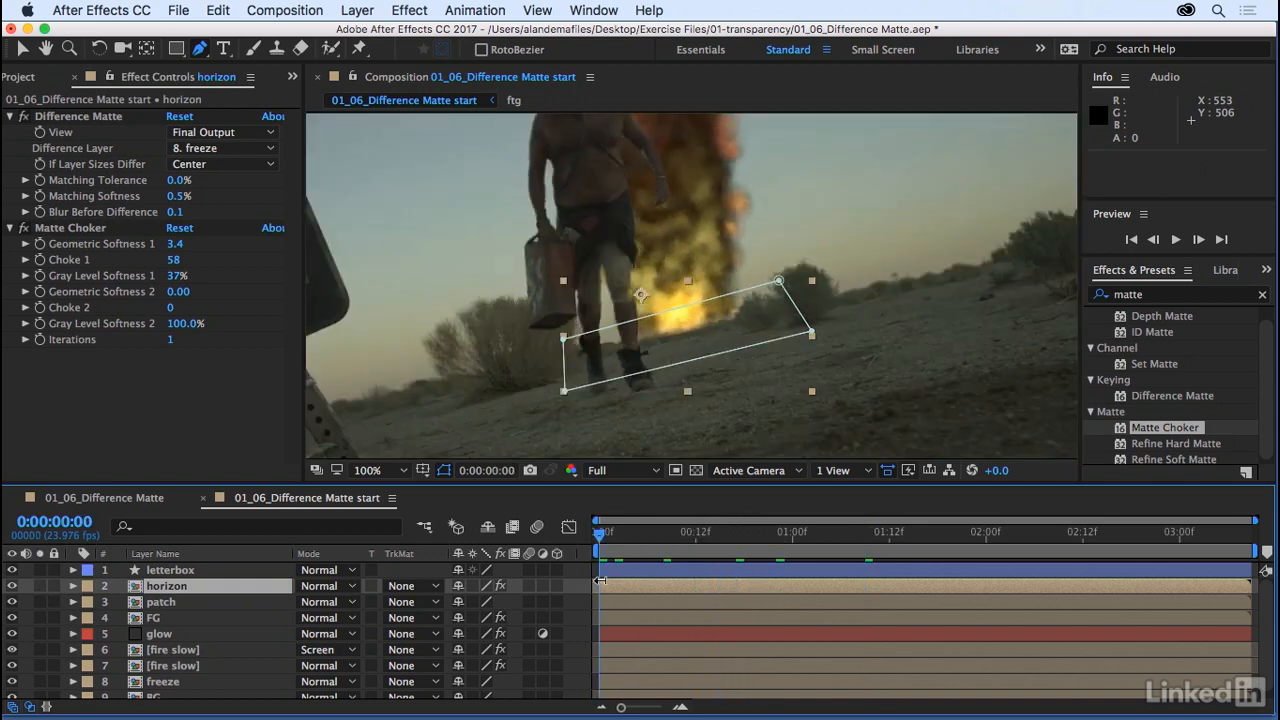
key(F2)
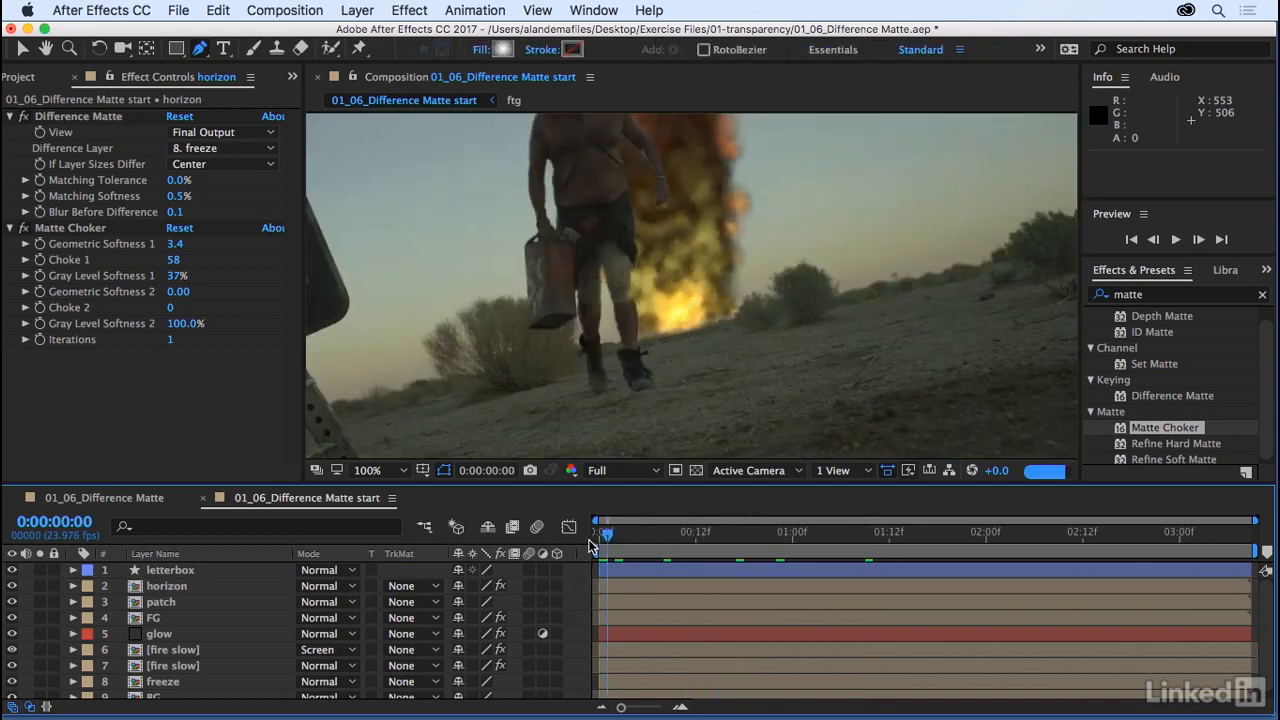
click(682, 540)
drag(682, 540, 872, 540)
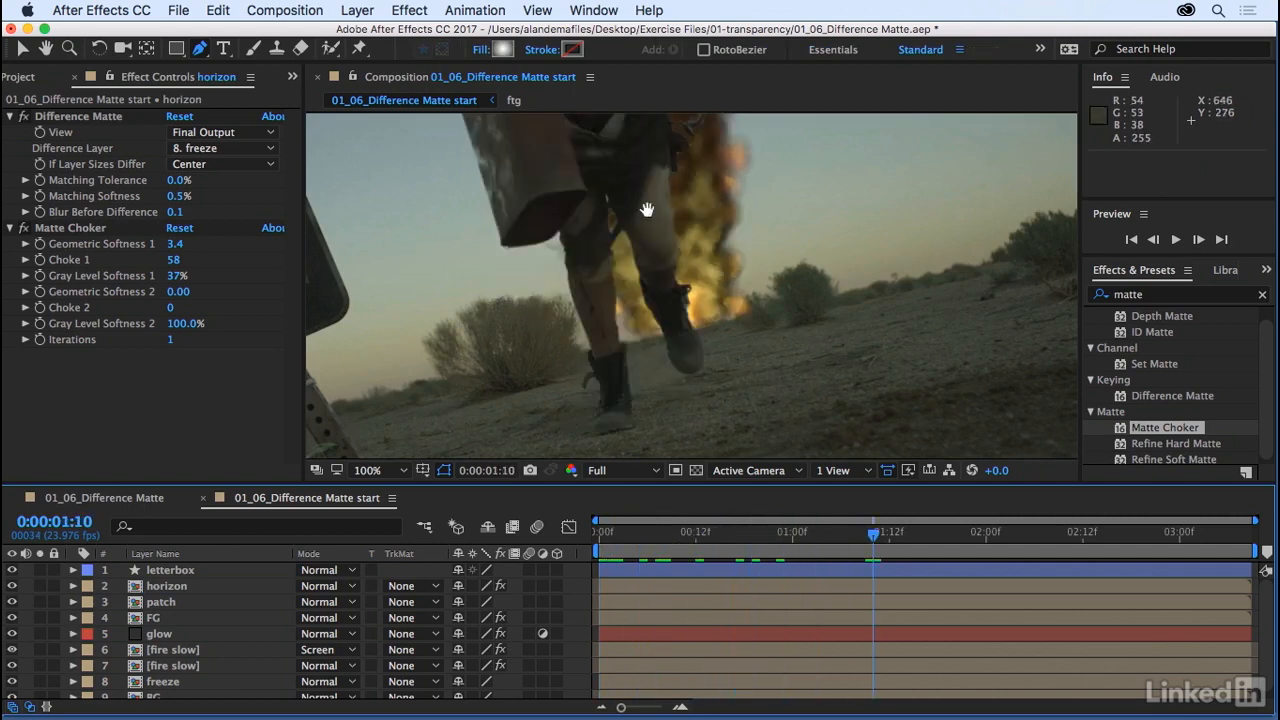
scroll(643, 355, down, 2)
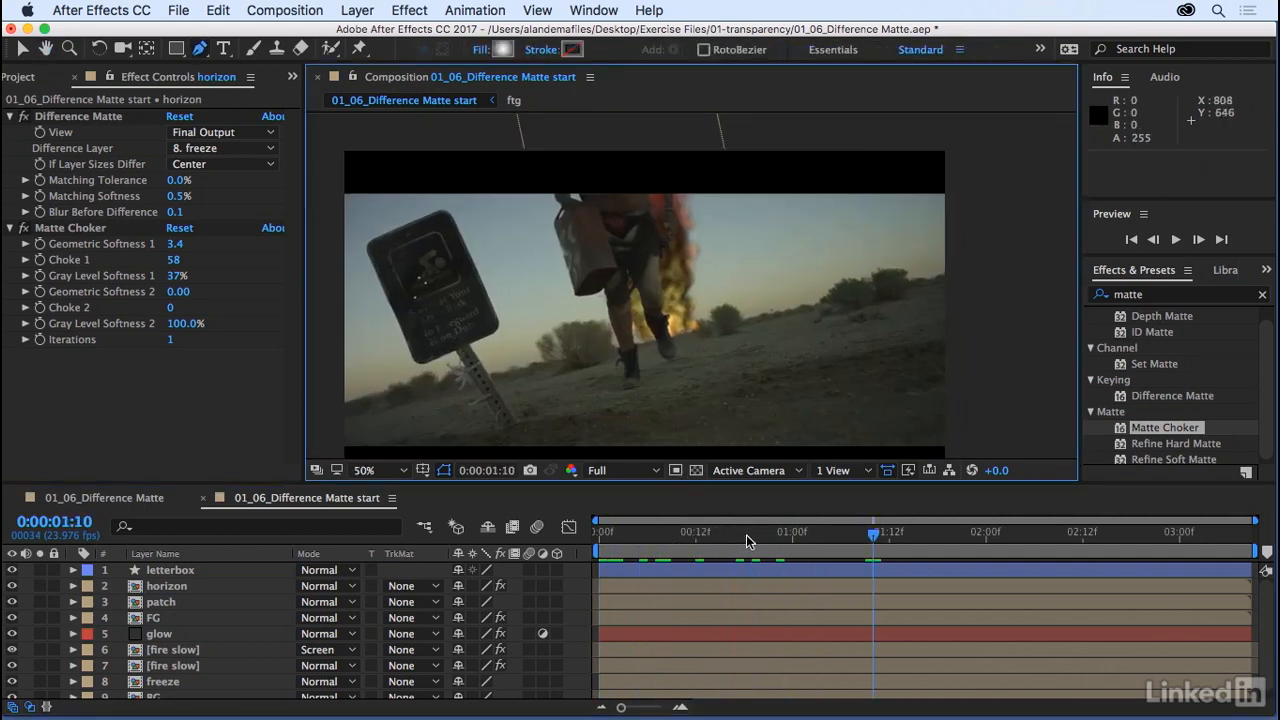
drag(696, 337, 714, 306)
click(410, 556)
key(Home)
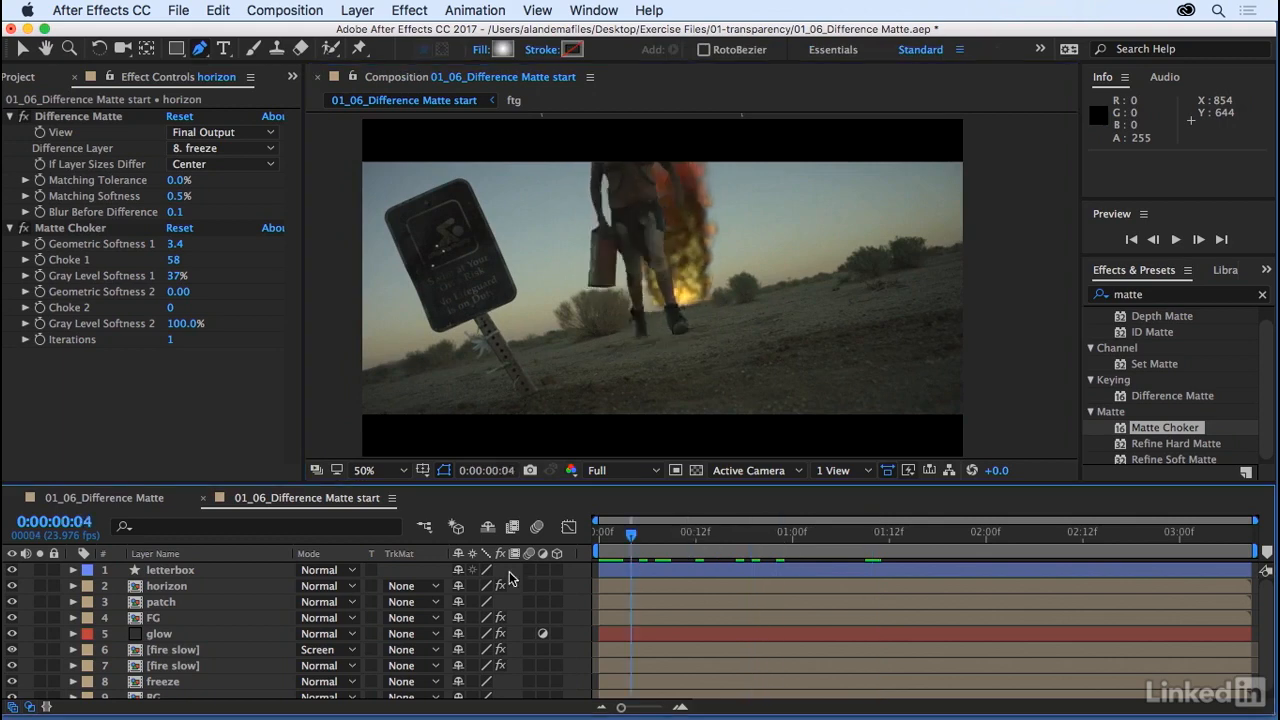
key(space)
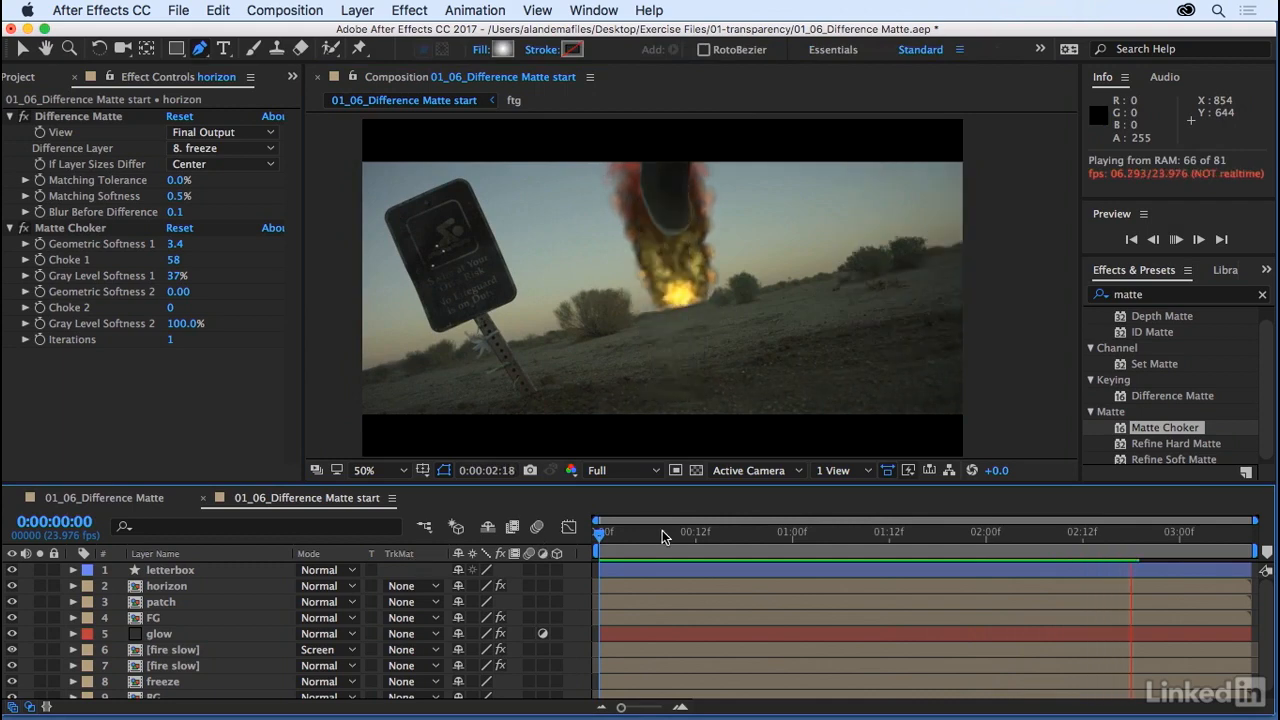
key(space)
drag(702, 536, 1050, 532)
click(100, 588)
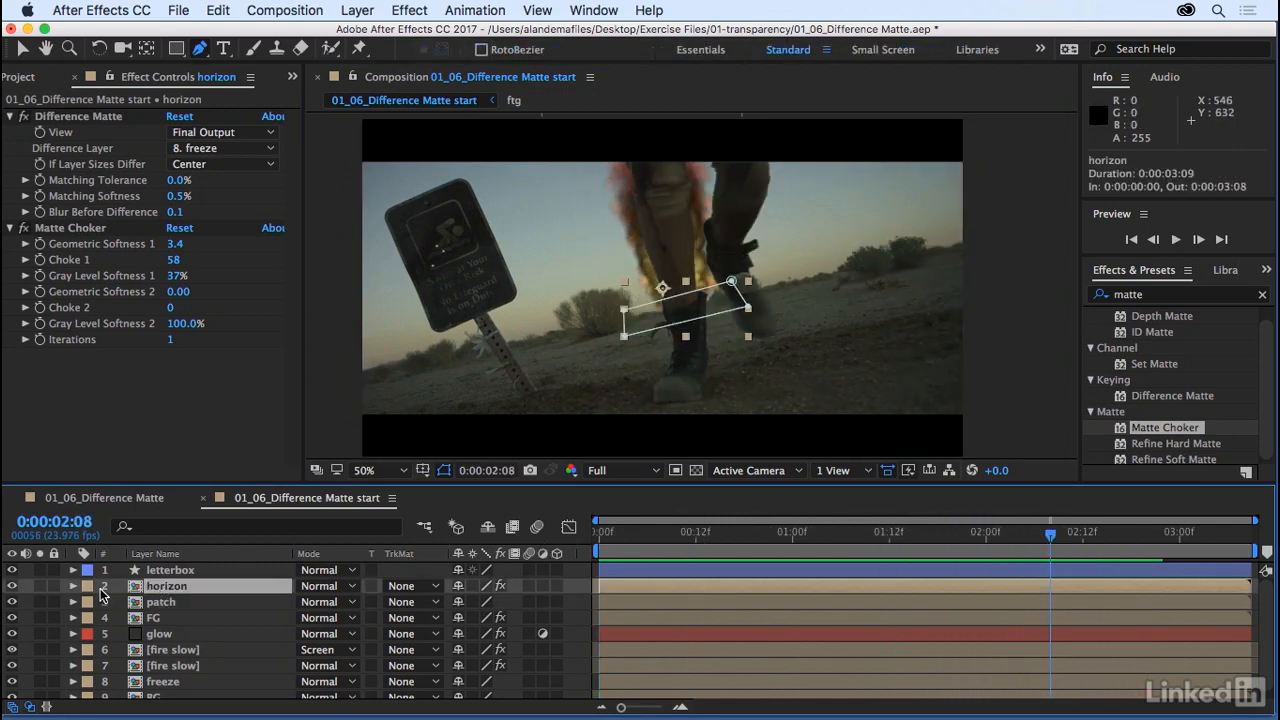
key(v)
click(732, 284)
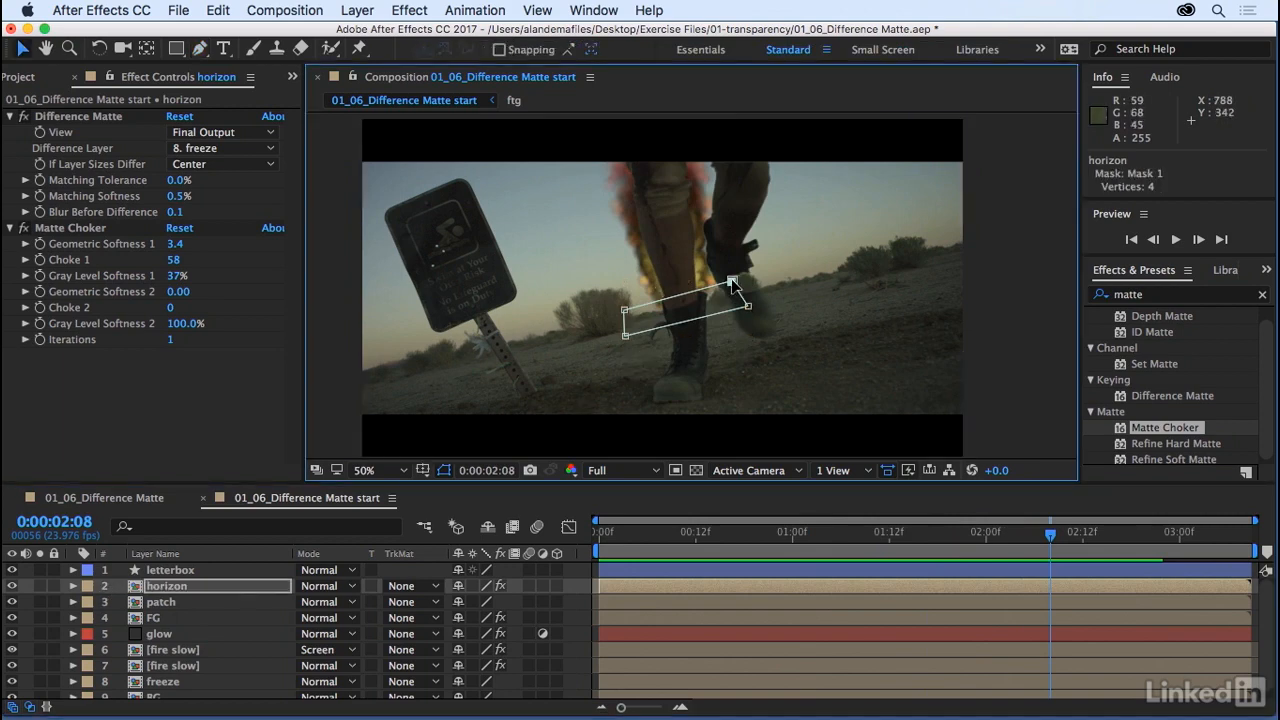
drag(732, 284, 790, 254)
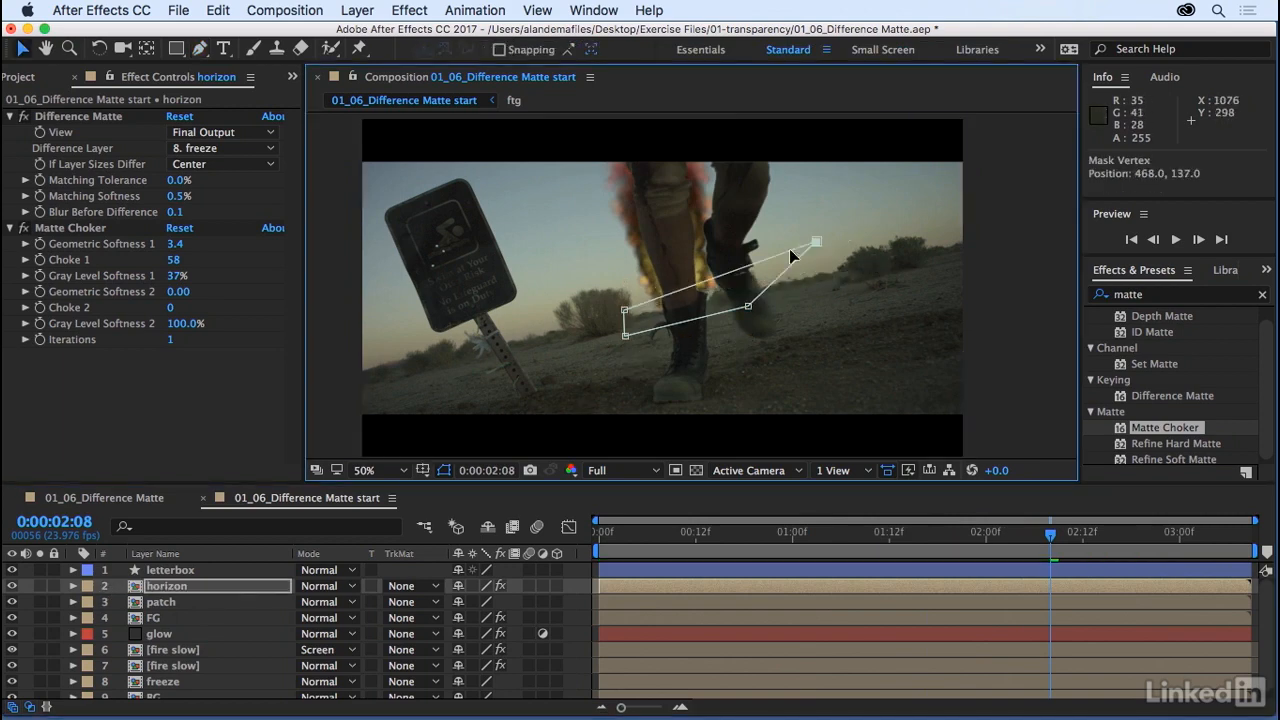
key(ctrl+z)
key(ctrl+z)
key(ctrl+z)
Step: Add a vertex on the right edge of the horizon layer's Mask 1 and move it up and outward beyond the raised boot
key(g)
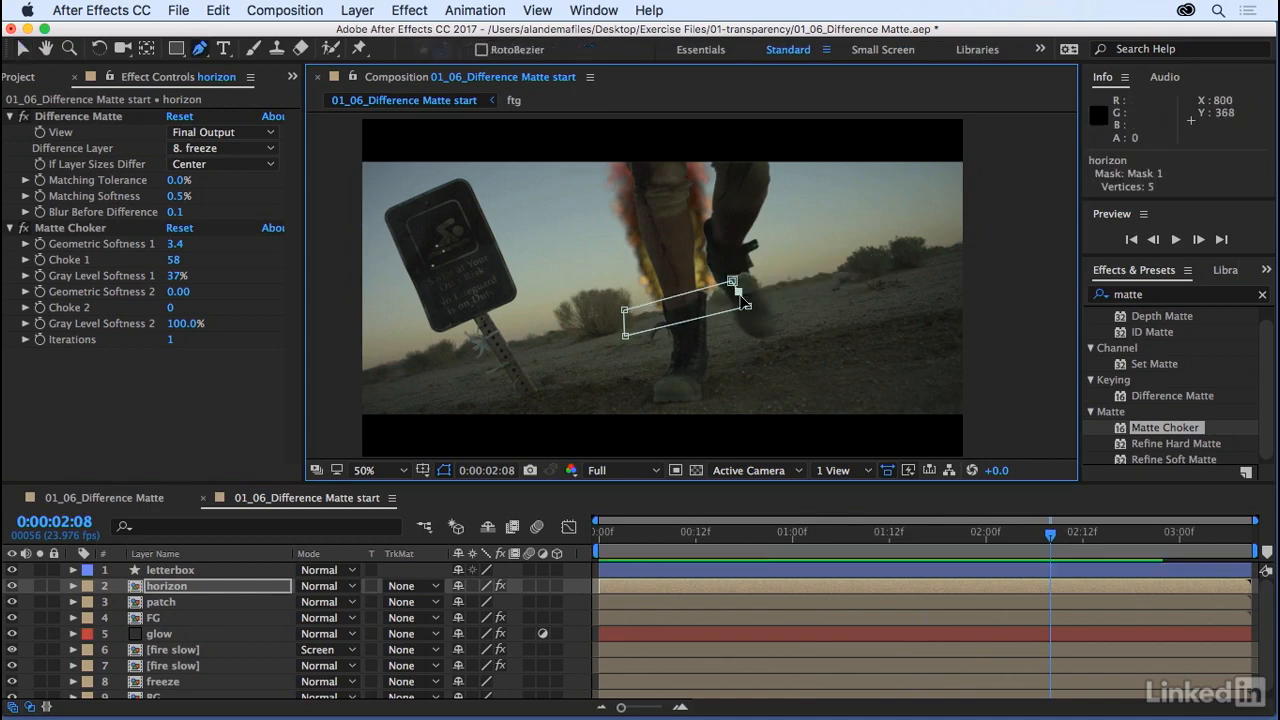
key(v)
scroll(757, 296, up, 2)
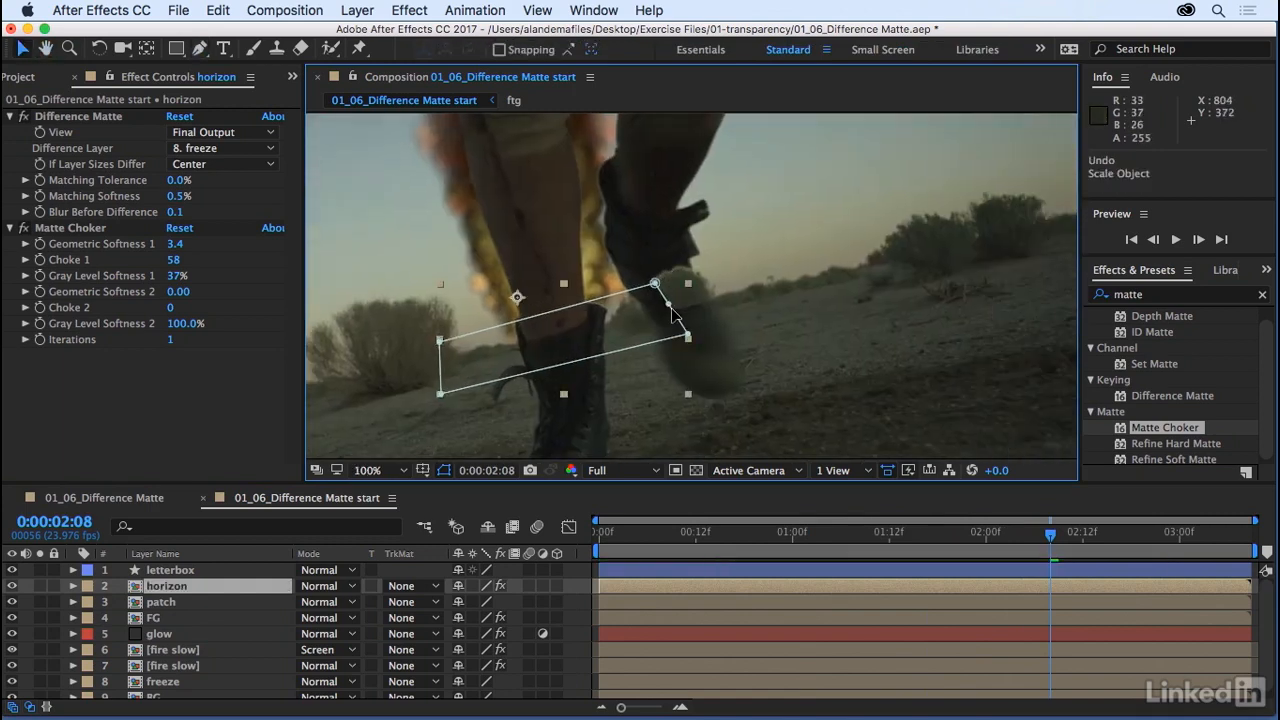
drag(668, 306, 797, 204)
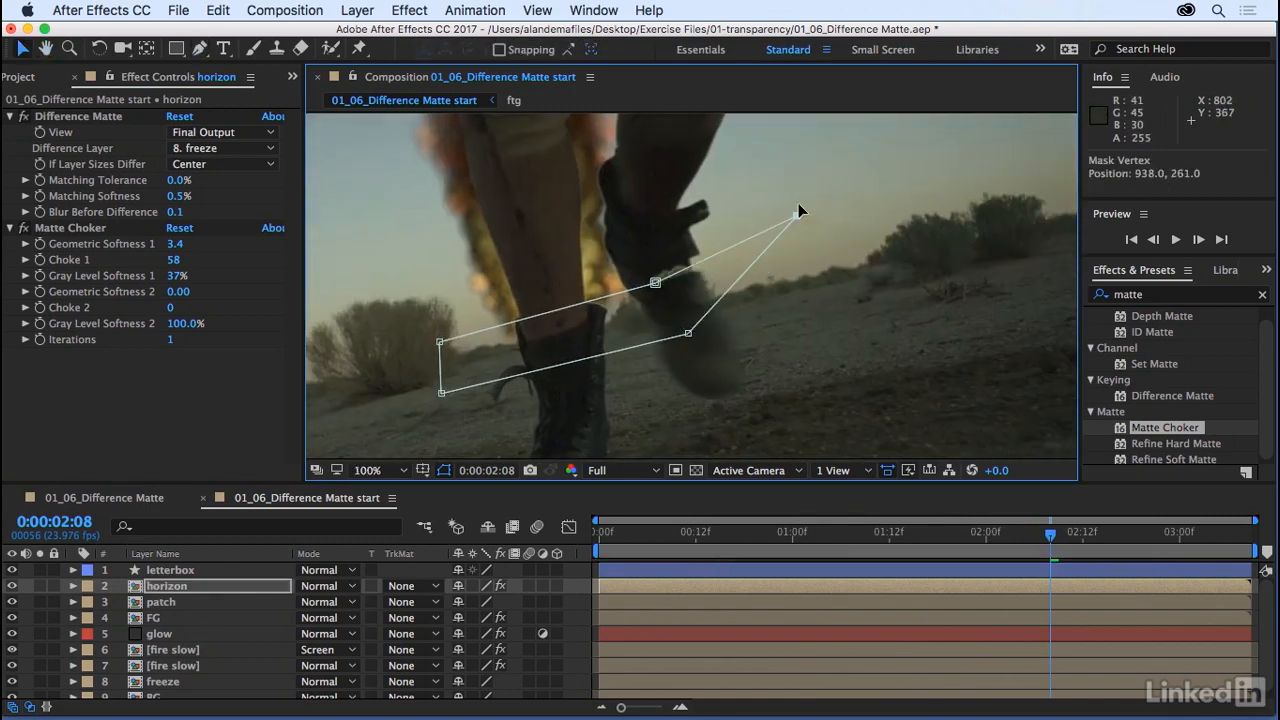
Step: Add a vertex on Mask 1's upper edge, raise it to the raised boot's ankle, and shift the neighbouring vertex slightly down toward the other leg
super+click(681, 270)
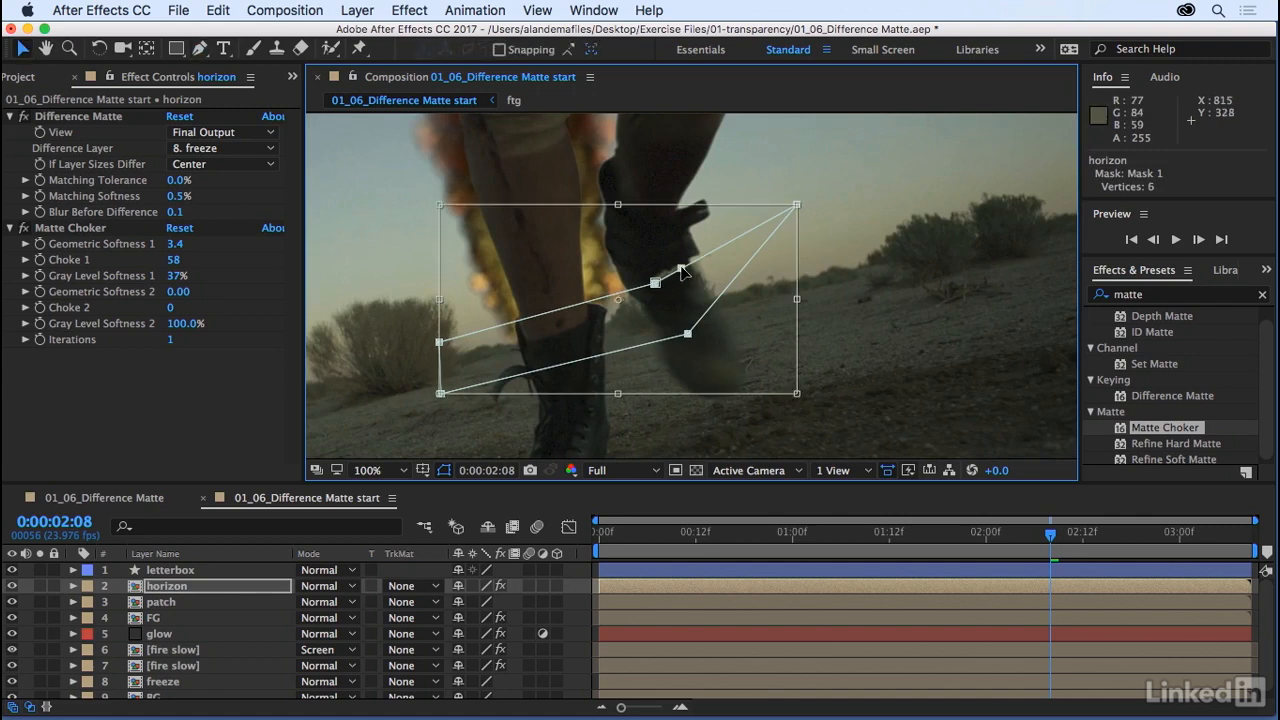
click(683, 266)
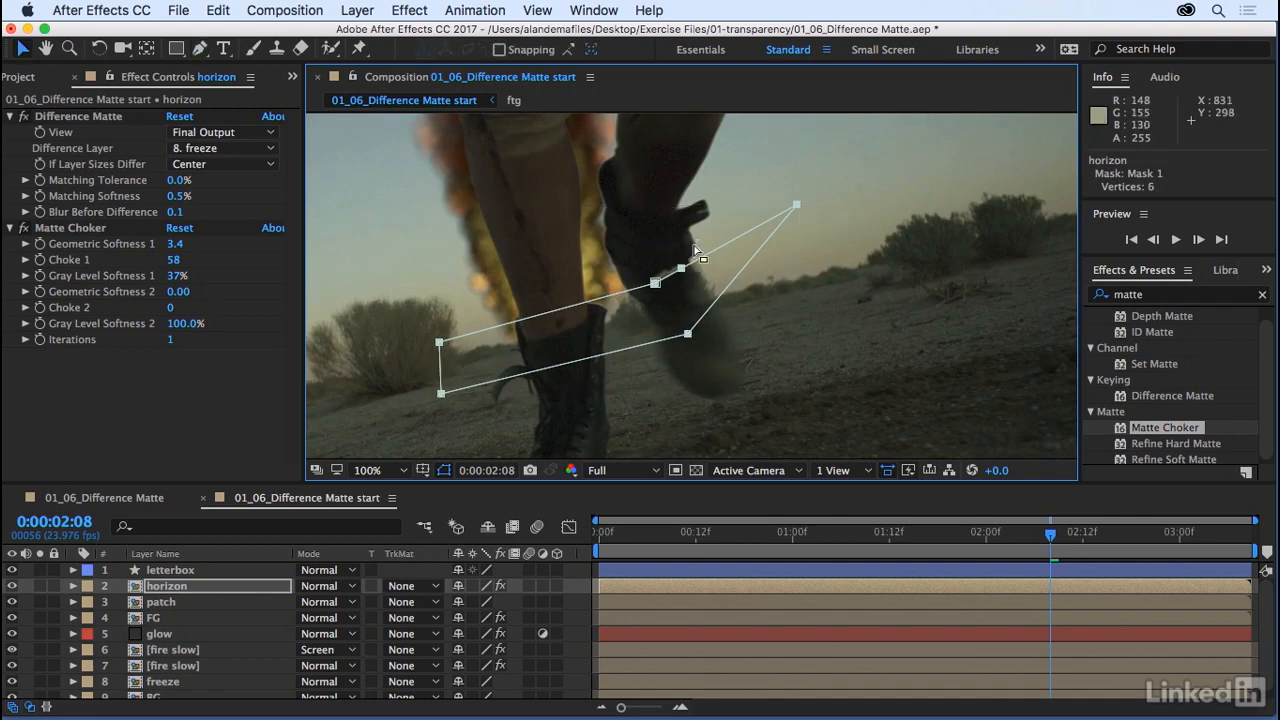
click(683, 269)
double_click(682, 269)
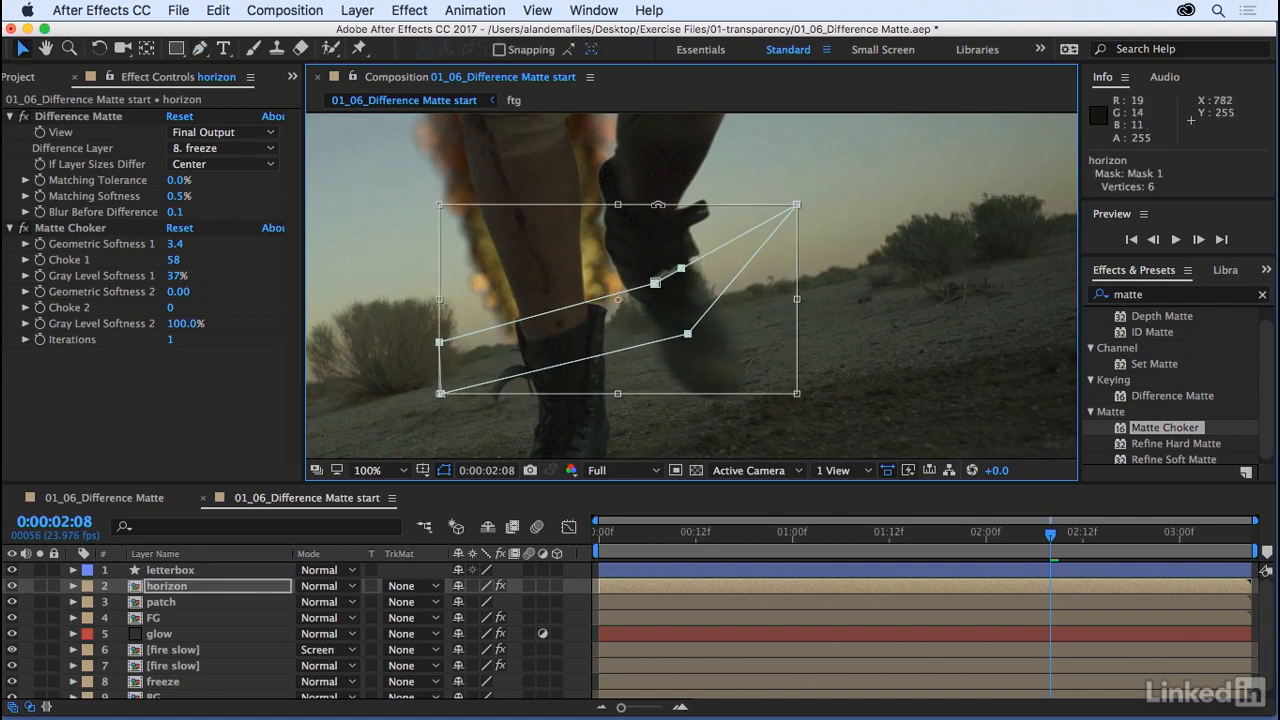
key(Return)
drag(680, 266, 643, 196)
drag(655, 283, 638, 291)
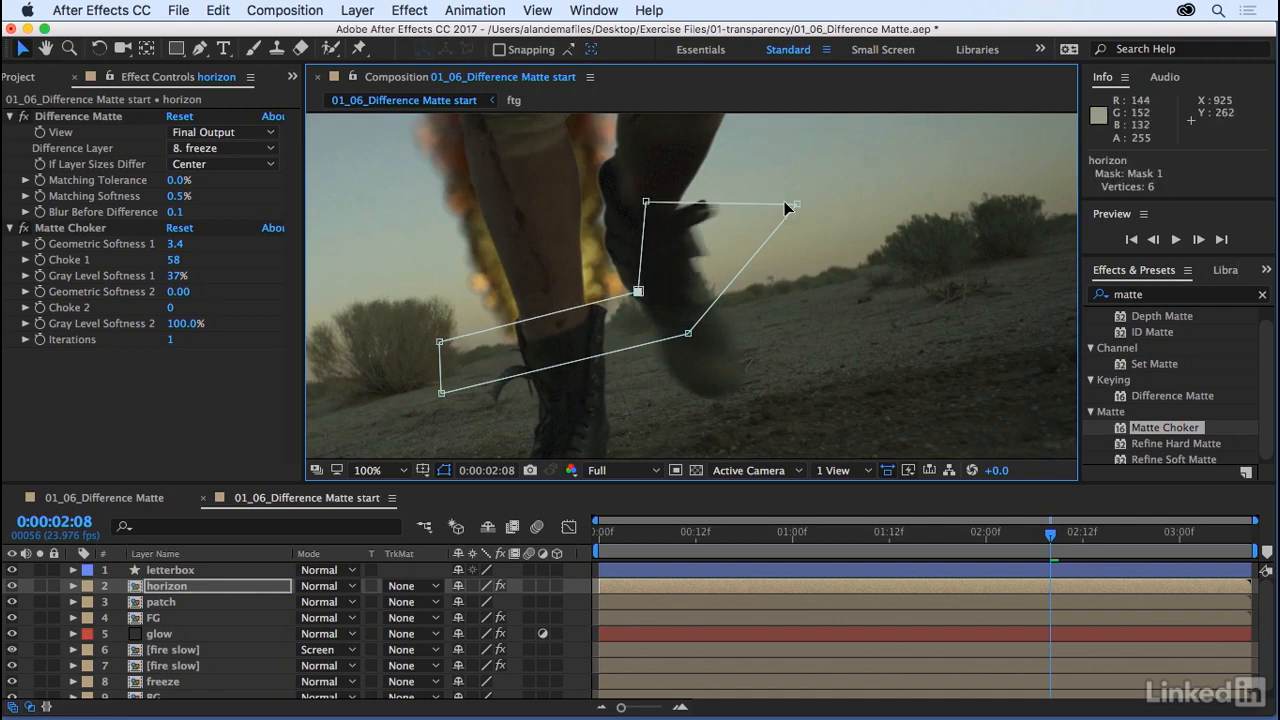
Step: Stretch Mask 1's far-right vertex past the frame's right edge, shift its lower-right vertex slightly, and preview the shot from the start
drag(787, 207, 947, 240)
key(comma)
key(comma)
mouse_move(691, 311)
mouse_down()
mouse_move(698, 329)
mouse_move(699, 317)
mouse_up()
drag(737, 539, 377, 533)
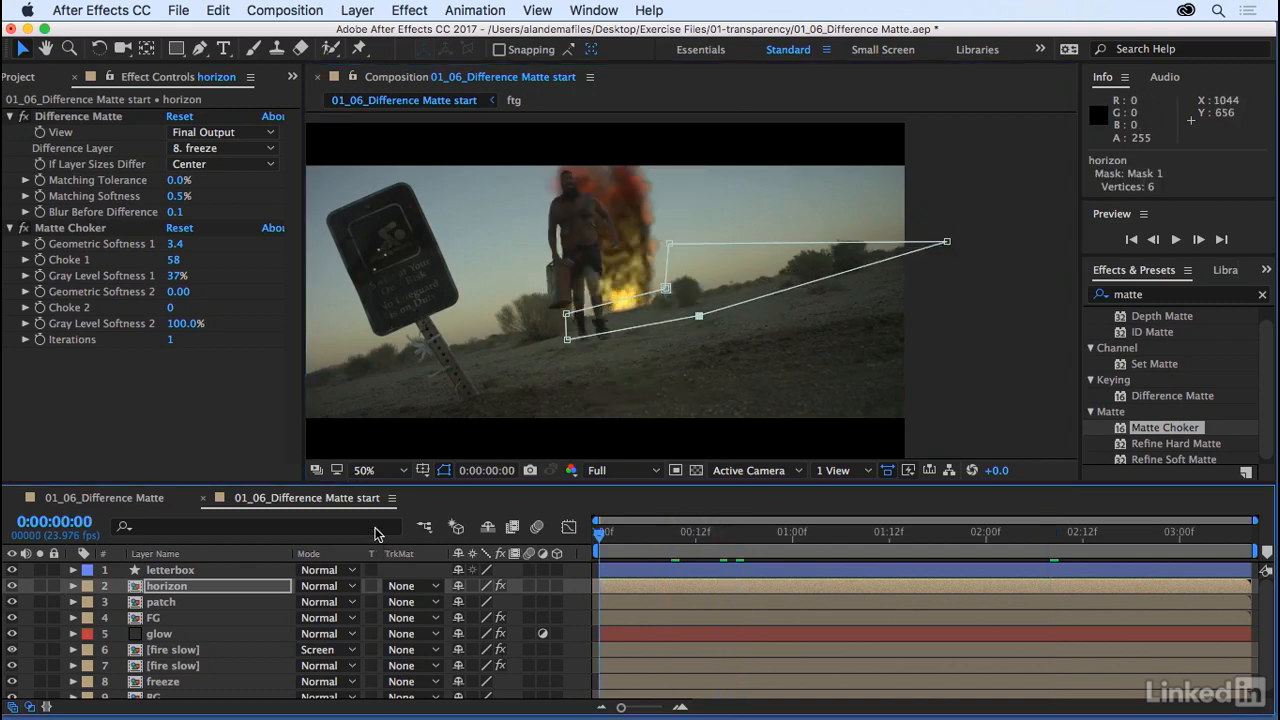
key(space)
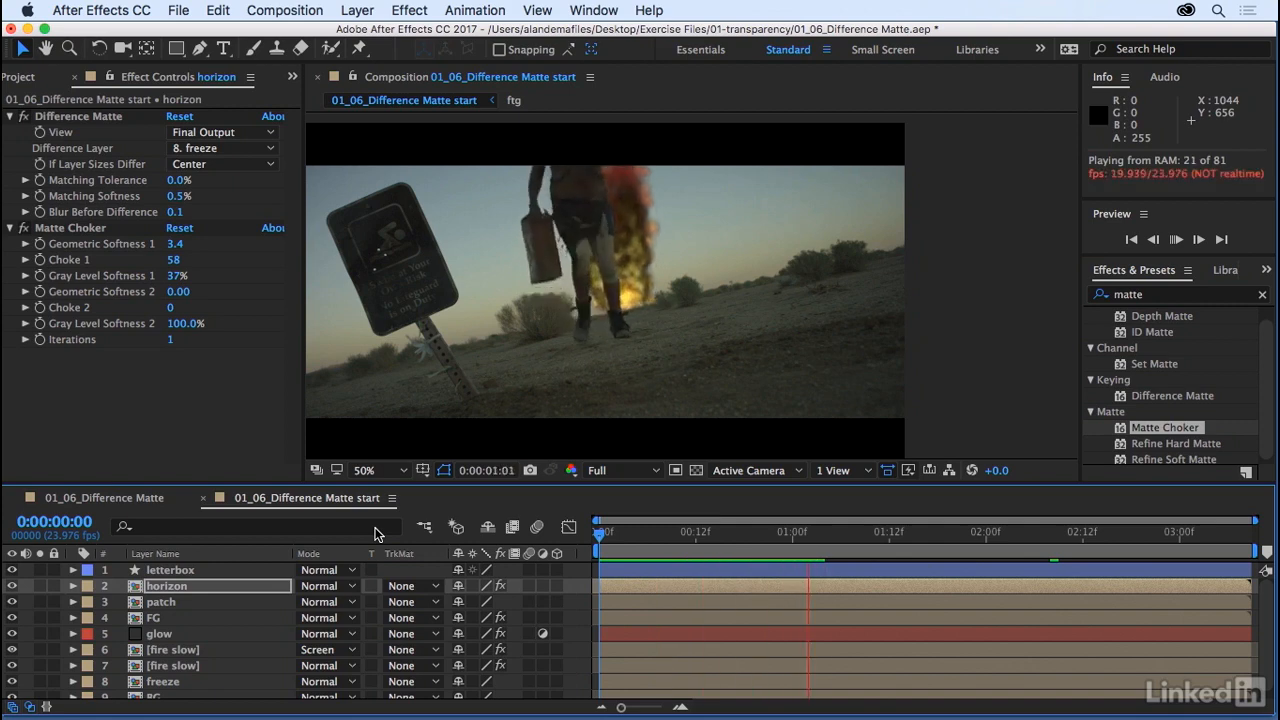